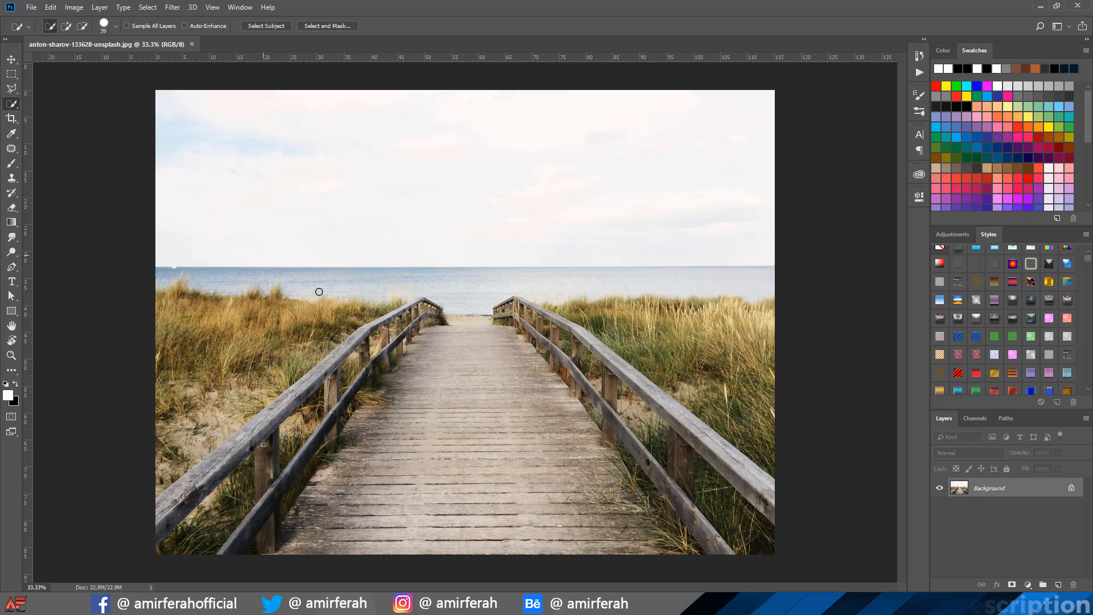
Select the sea and sky above the grass with the Quick Selection tool.
scroll(568, 388, "up", 1)
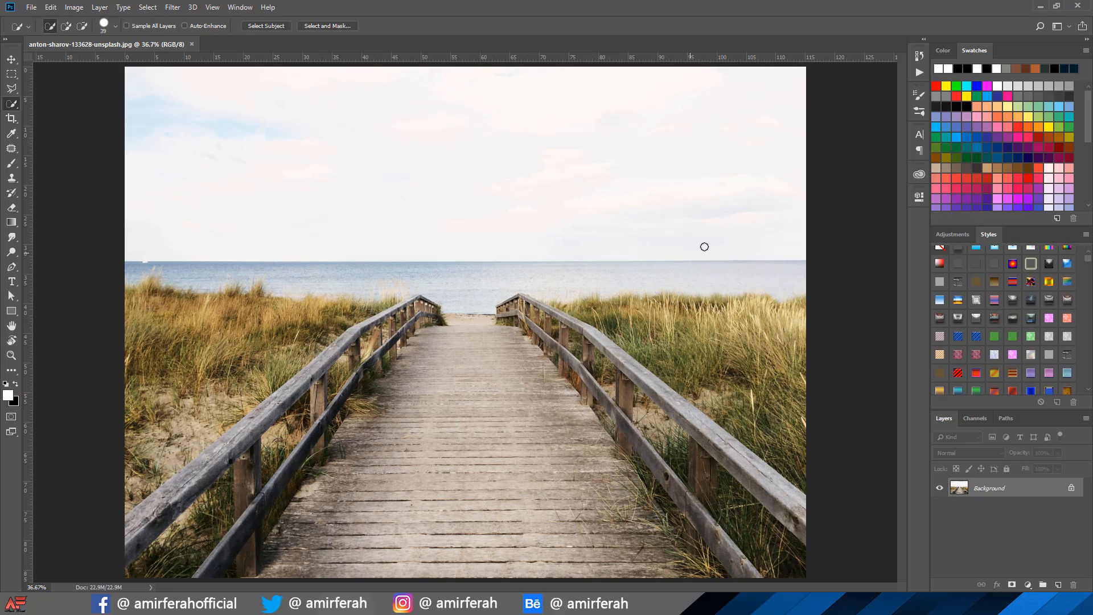
mouse_move(773, 288)
left_mouse_down()
mouse_move(514, 291)
mouse_move(452, 315)
mouse_move(398, 292)
mouse_move(148, 286)
left_mouse_up()
mouse_move(135, 203)
left_mouse_down()
mouse_move(130, 101)
mouse_move(174, 86)
left_mouse_up()
Refine the selection at the far end of the boardwalk, subtracting the planks and railings and including the strip of sand.
scroll(471, 329, "up", 5)
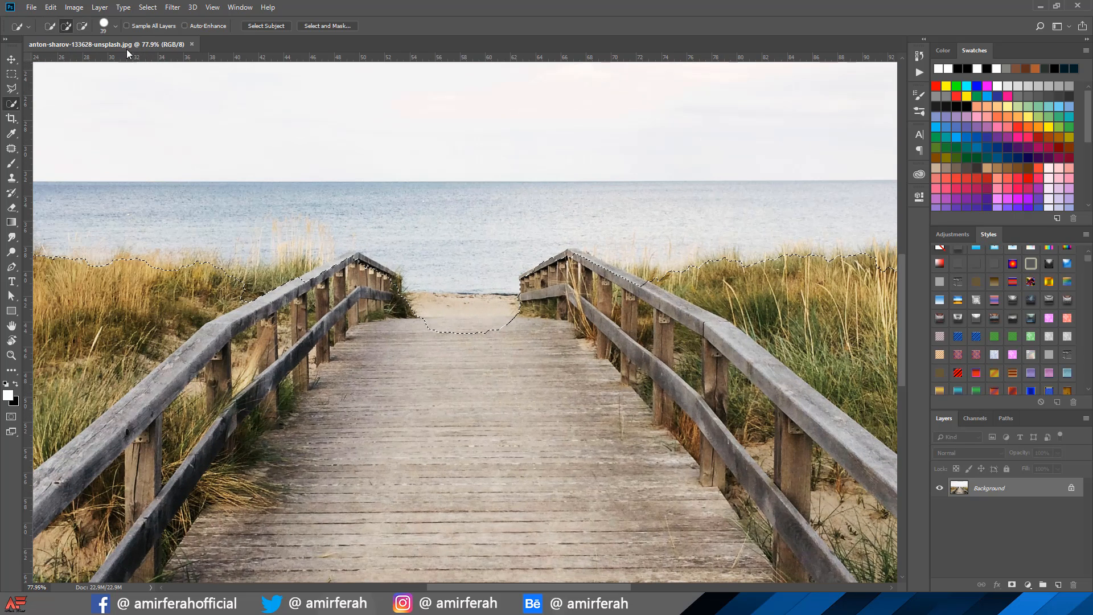
left_click(82, 27)
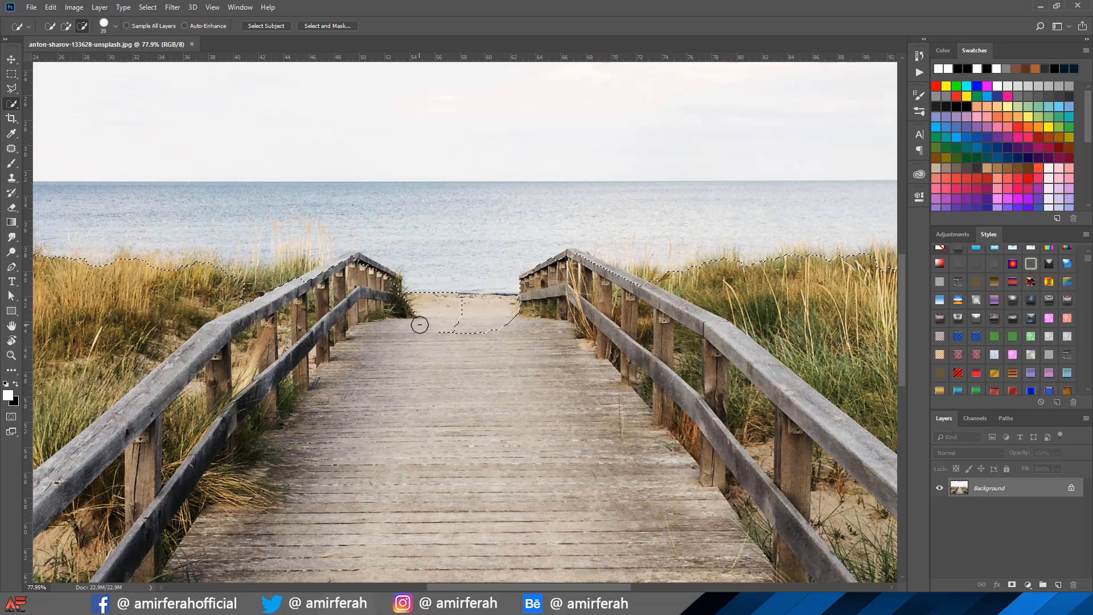
left_click_drag(420, 325, 512, 324)
left_click(66, 26)
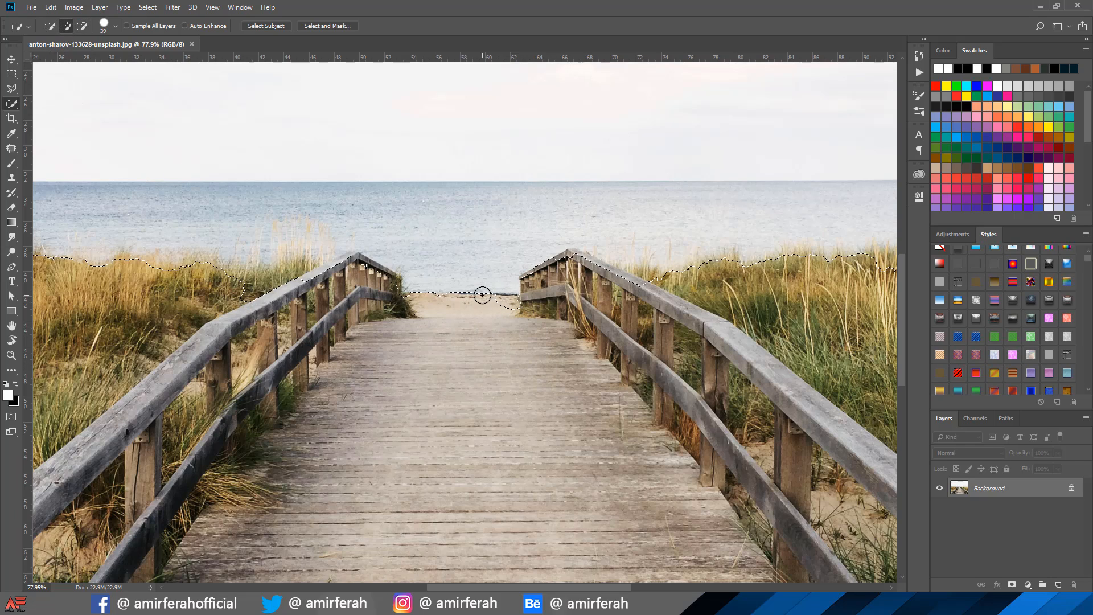
left_click_drag(420, 302, 441, 305)
left_click(359, 266)
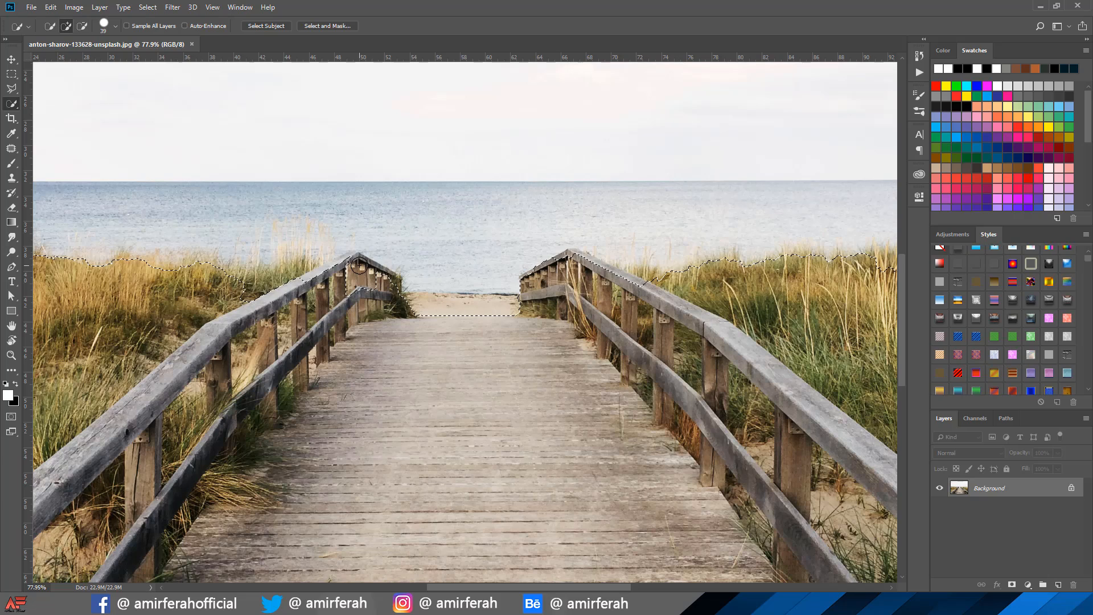
left_click(82, 26)
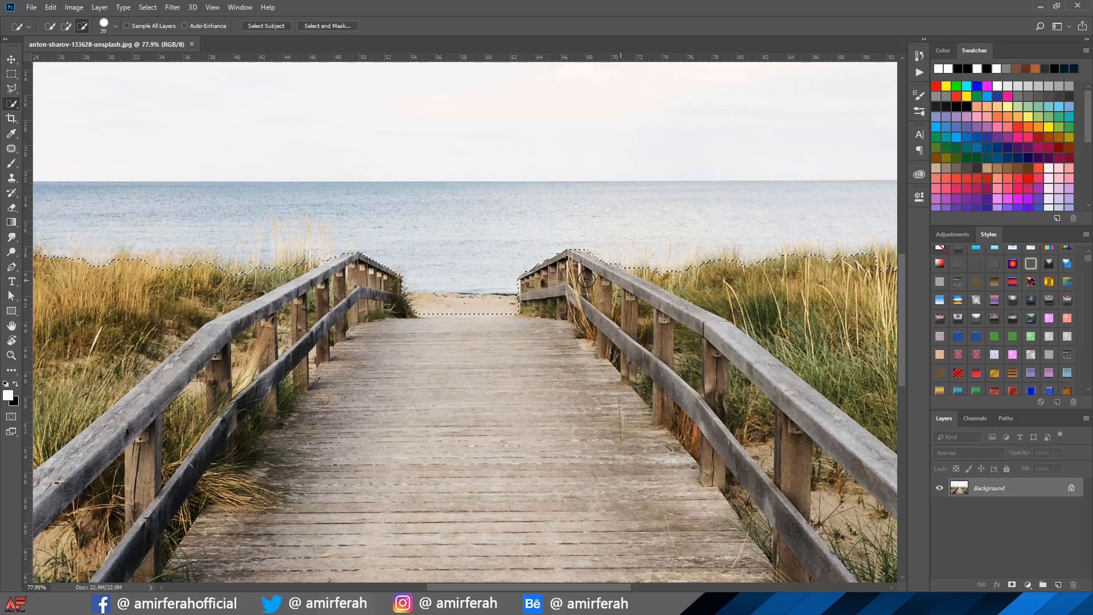
Unlock the Background layer and cut the selected sea and sky onto a new layer.
scroll(573, 322, "down", 3)
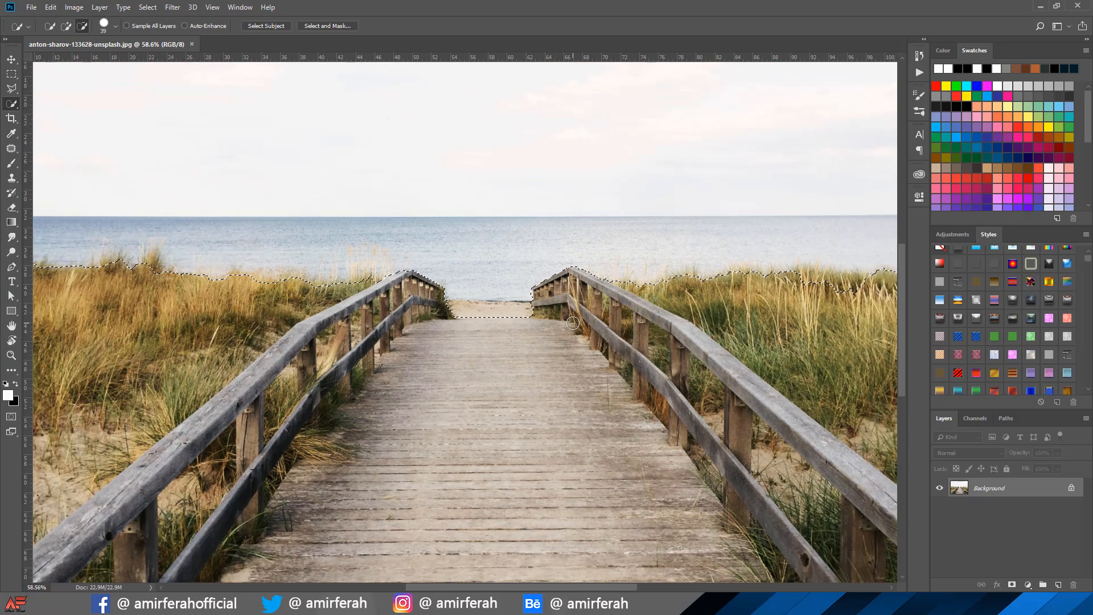
scroll(572, 323, "down", 2)
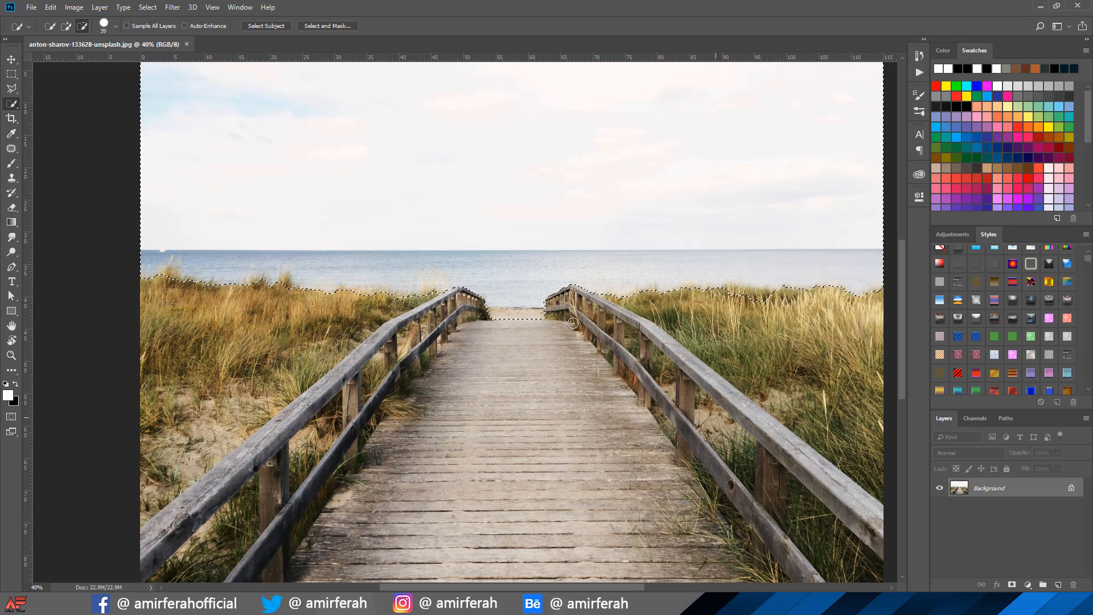
left_click(1072, 489)
right_click(556, 284)
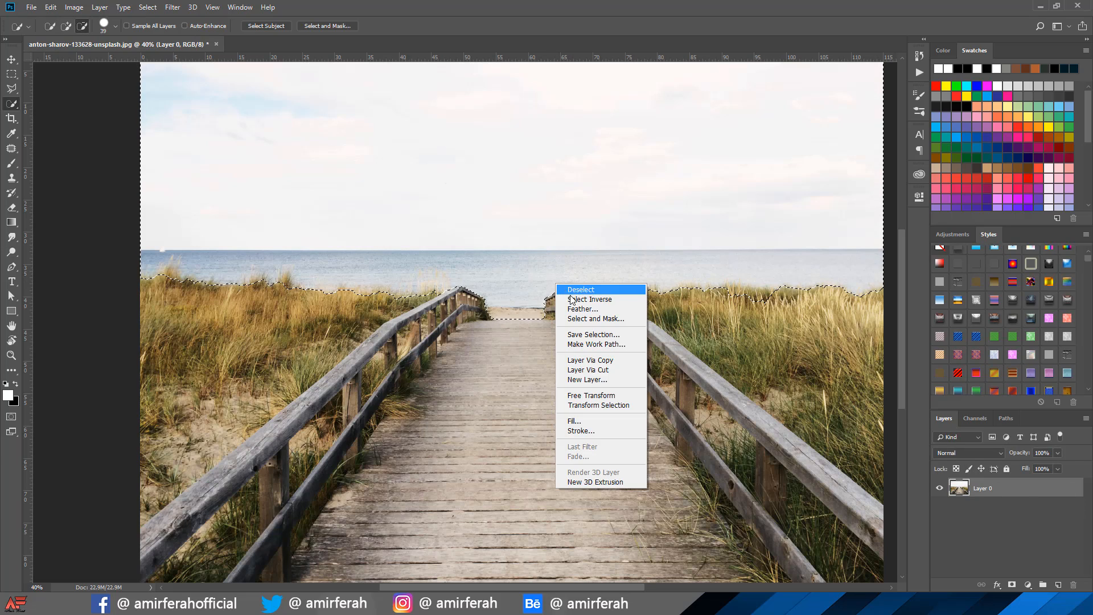
left_click(590, 360)
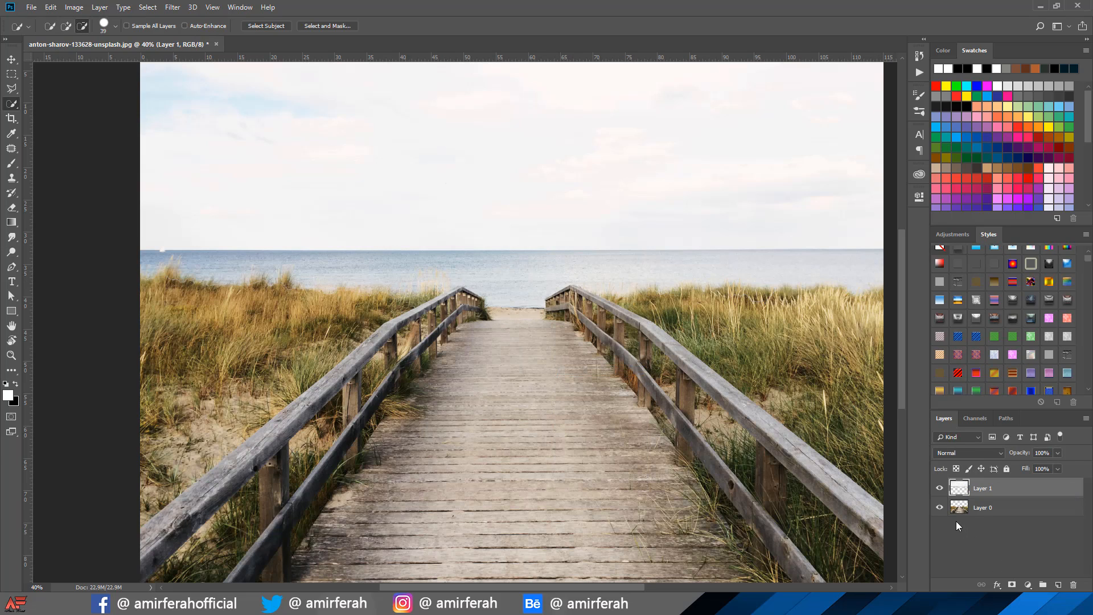
Hide the layer containing the cut-out sea and sky, and delete it.
left_click(940, 489)
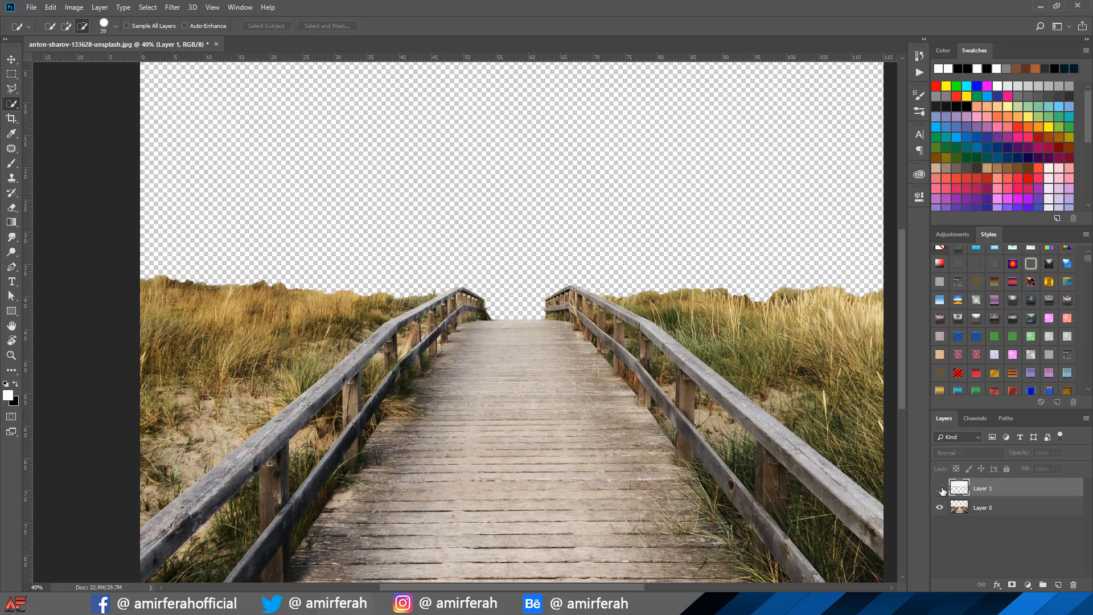
key("ctrl+0")
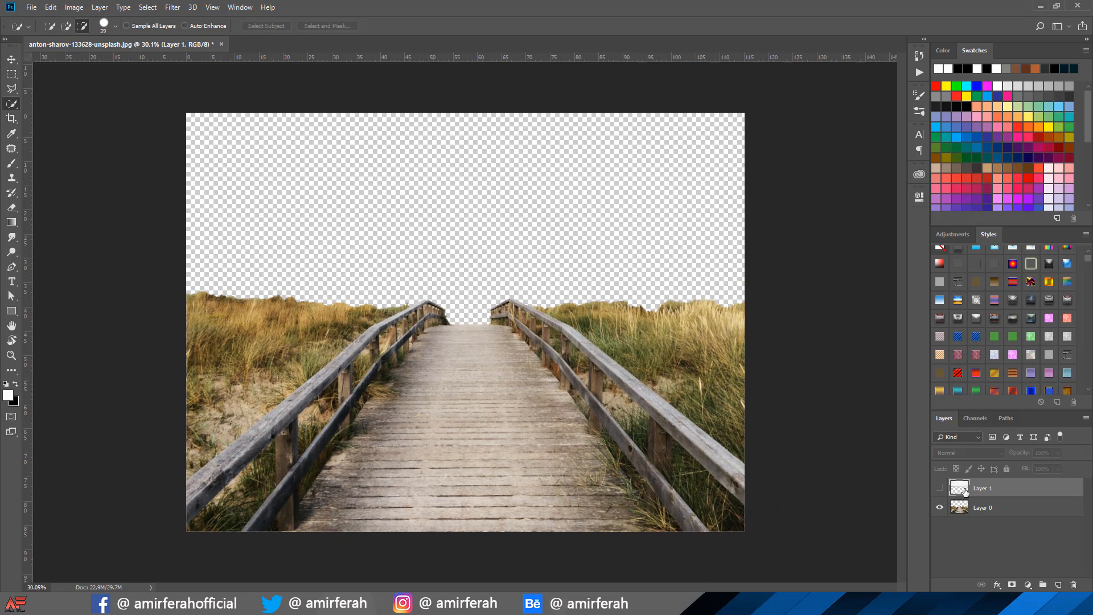
left_click(1074, 585)
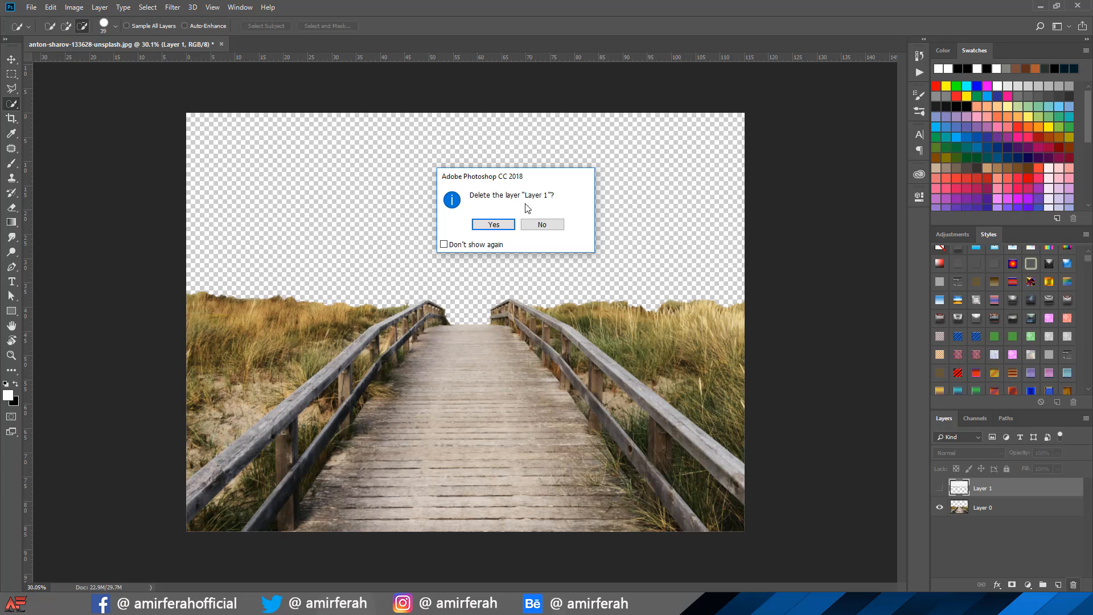
left_click(494, 225)
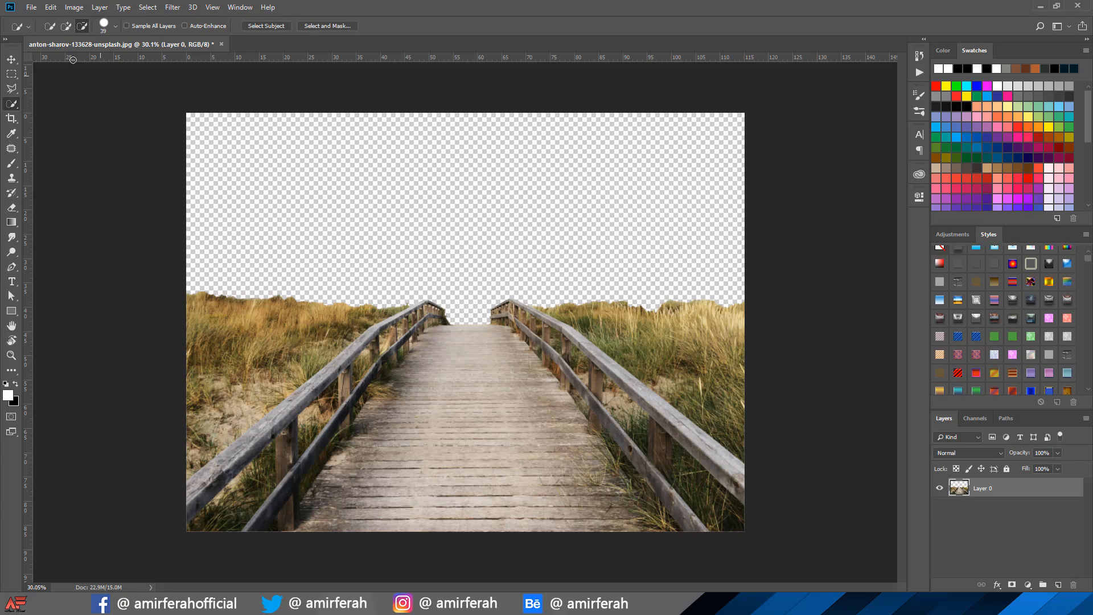
Place the embedded image chuttersnap-135791-unsplash and position it over the empty sky area.
left_click(31, 7)
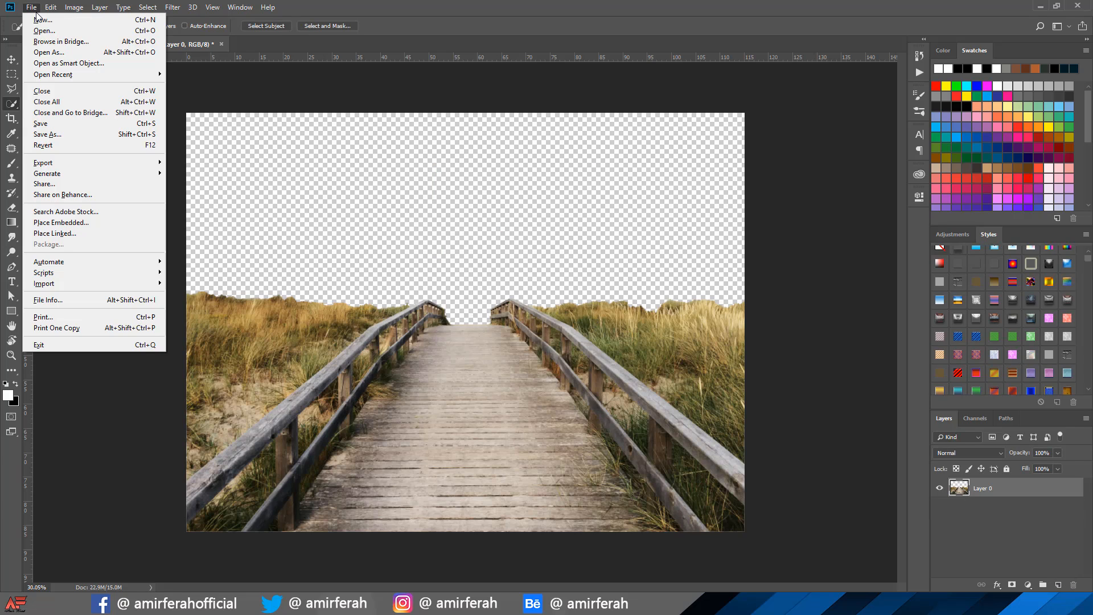
left_click(97, 223)
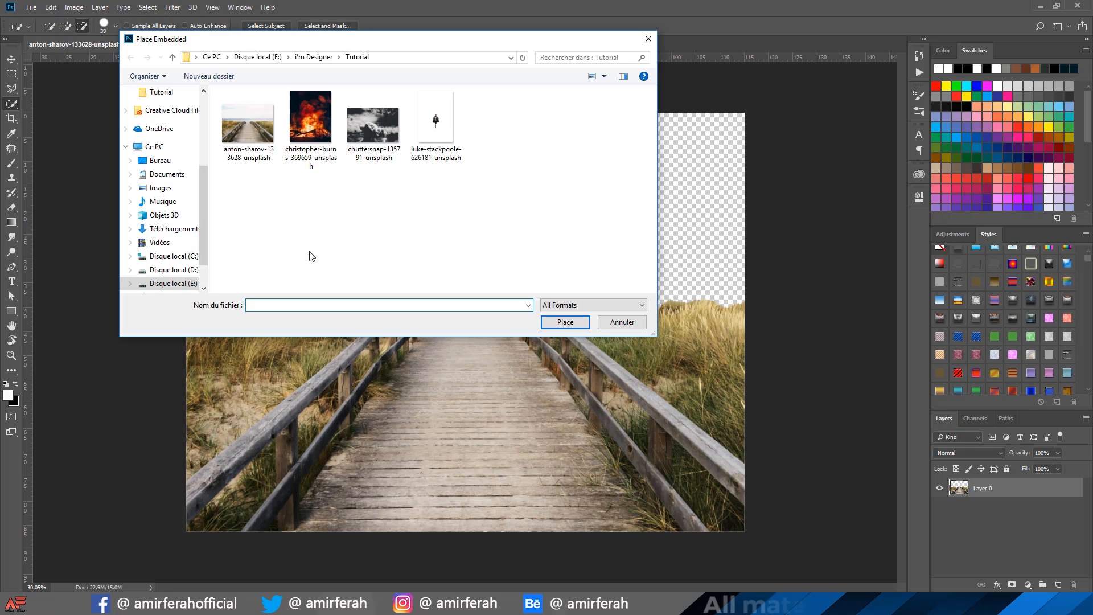
double_click(373, 125)
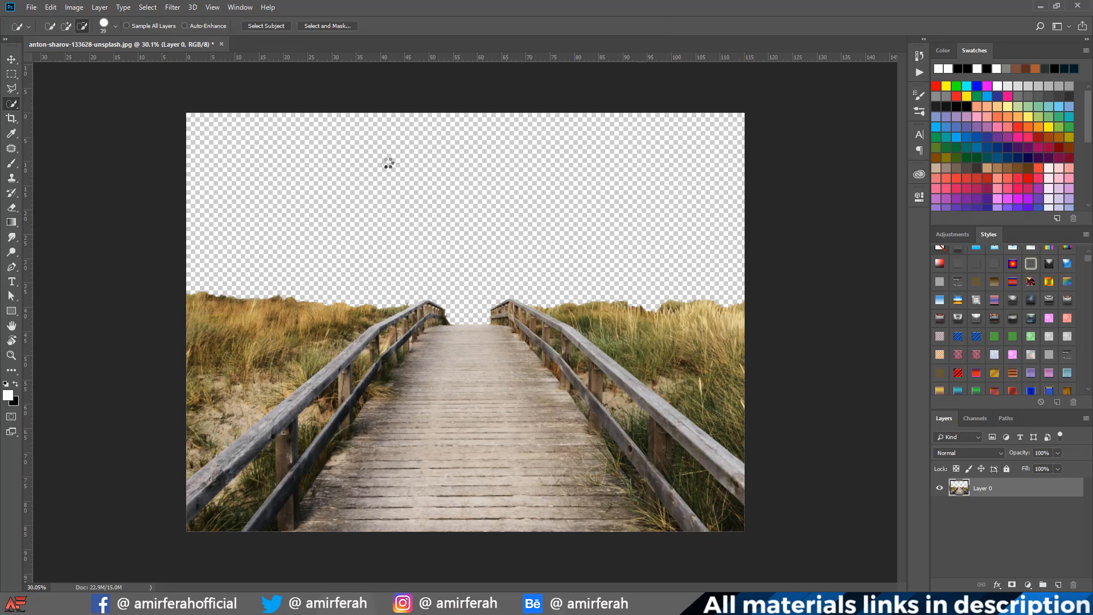
left_click_drag(470, 403, 467, 280)
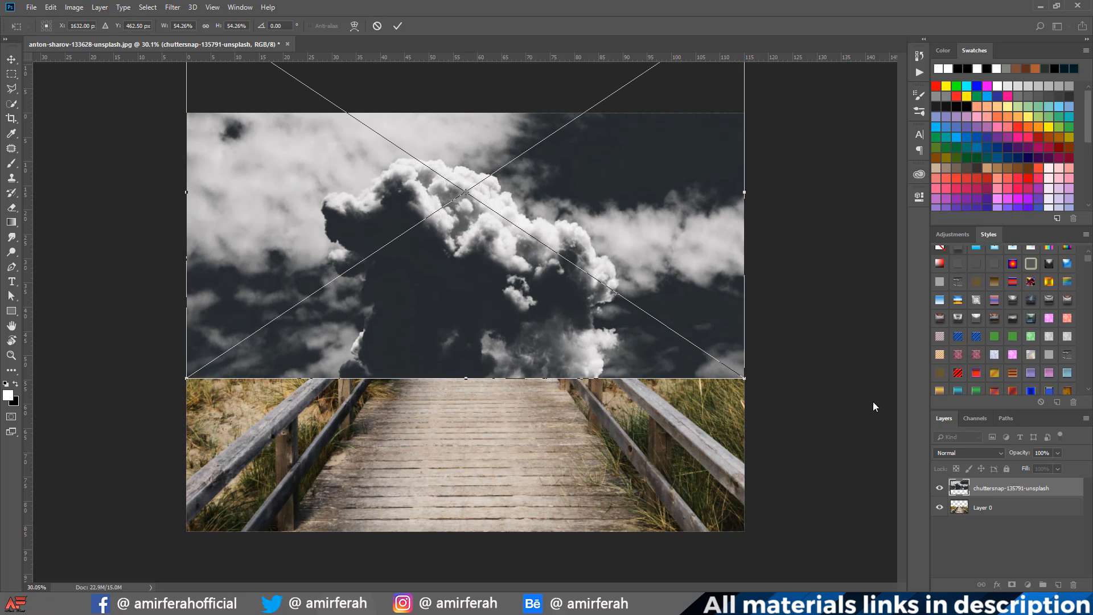
key("Return")
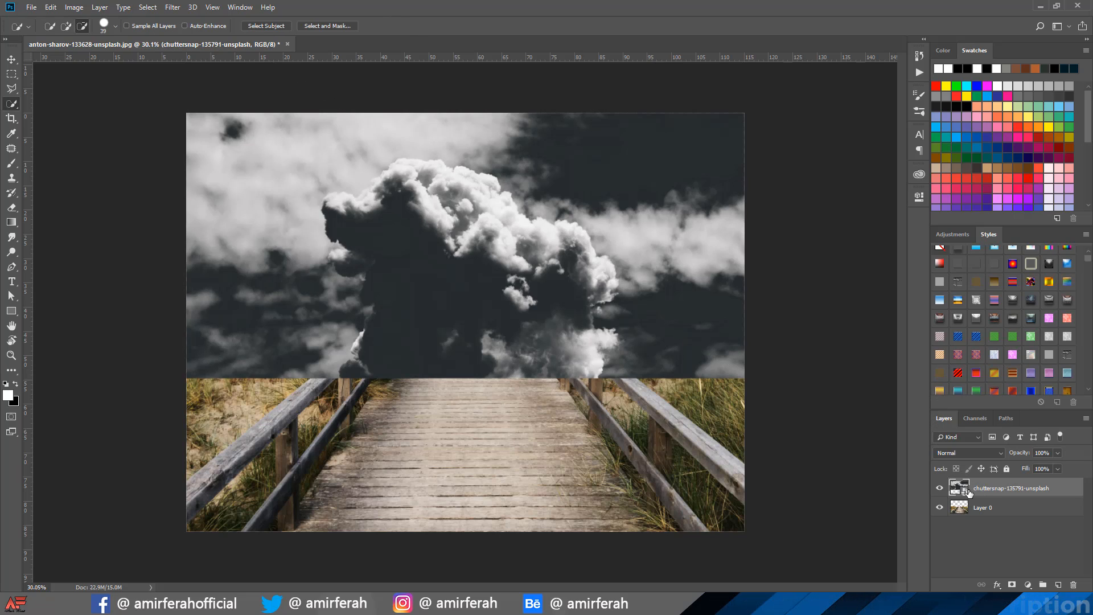
Put the cloud image layer beneath Layer 0 and move the clouds higher in the picture.
left_click_drag(957, 489, 954, 515)
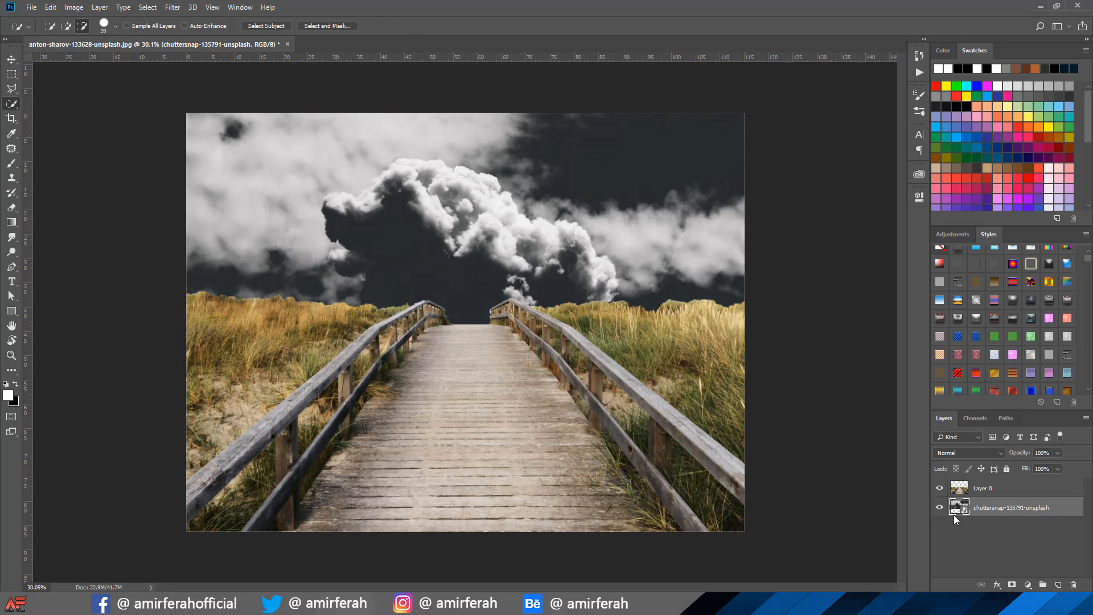
left_click(11, 60)
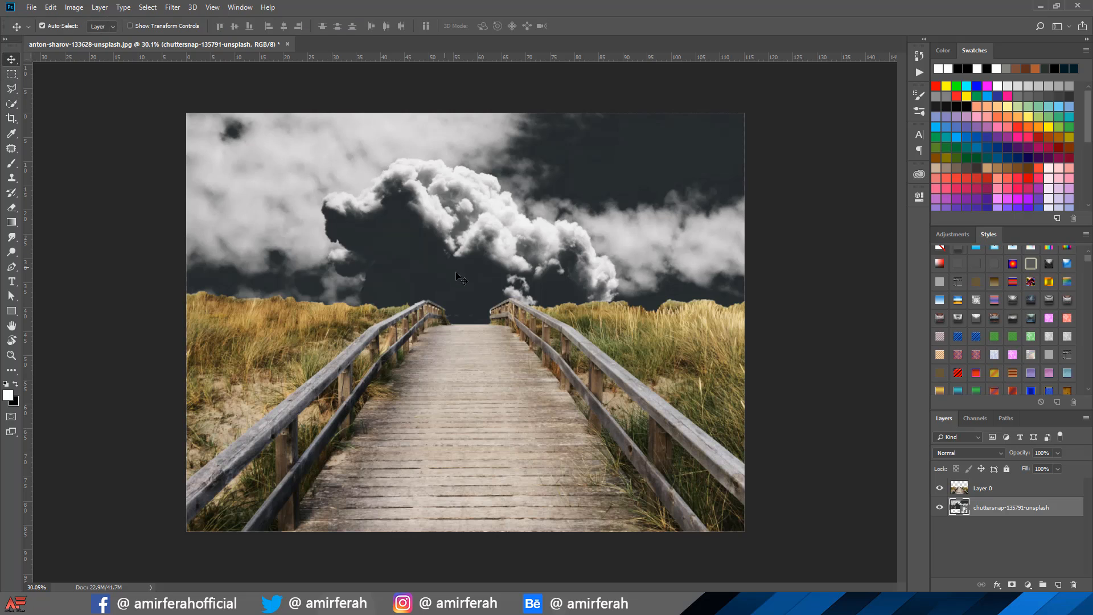
left_click_drag(460, 279, 463, 233)
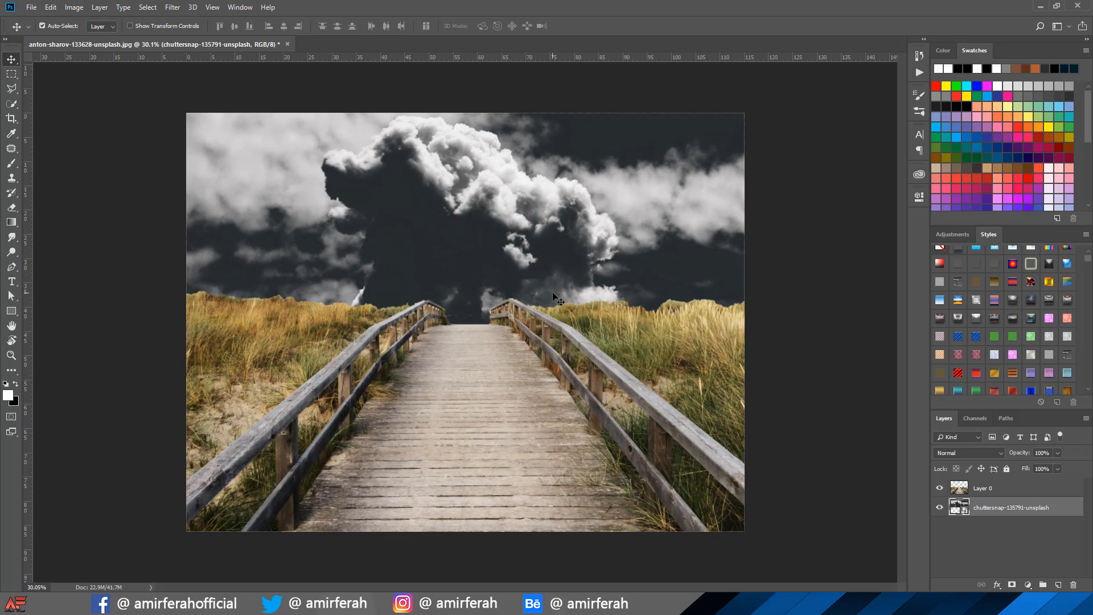
Enlarge the cloud layer to about 56.3% scale with Free Transform and apply the transformation.
key("ctrl+t")
key("ctrl+0")
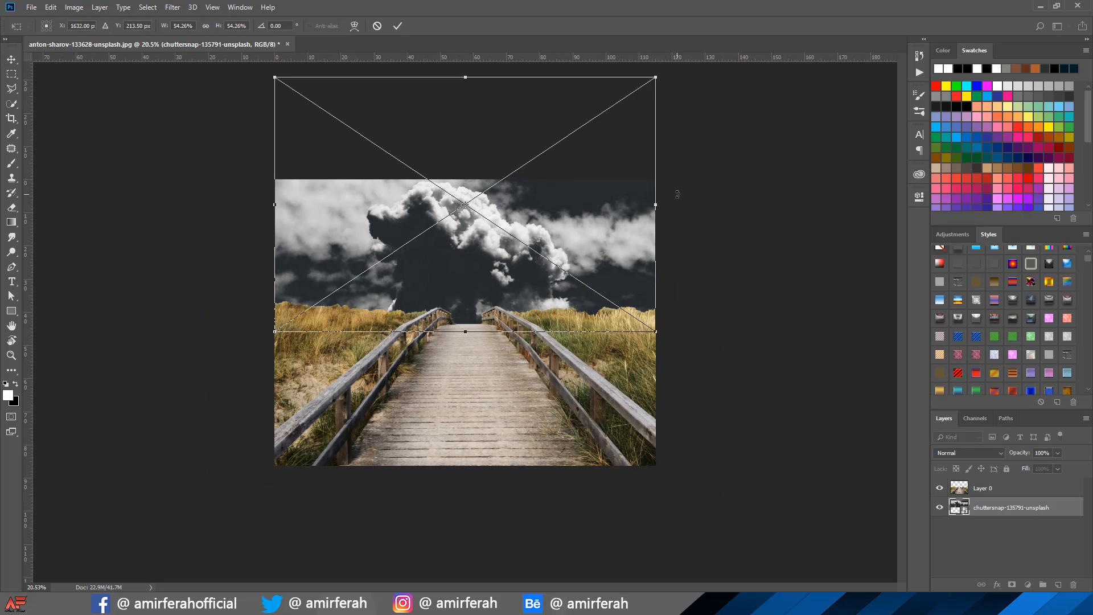
left_click_drag(623, 119, 628, 115)
left_click(397, 26)
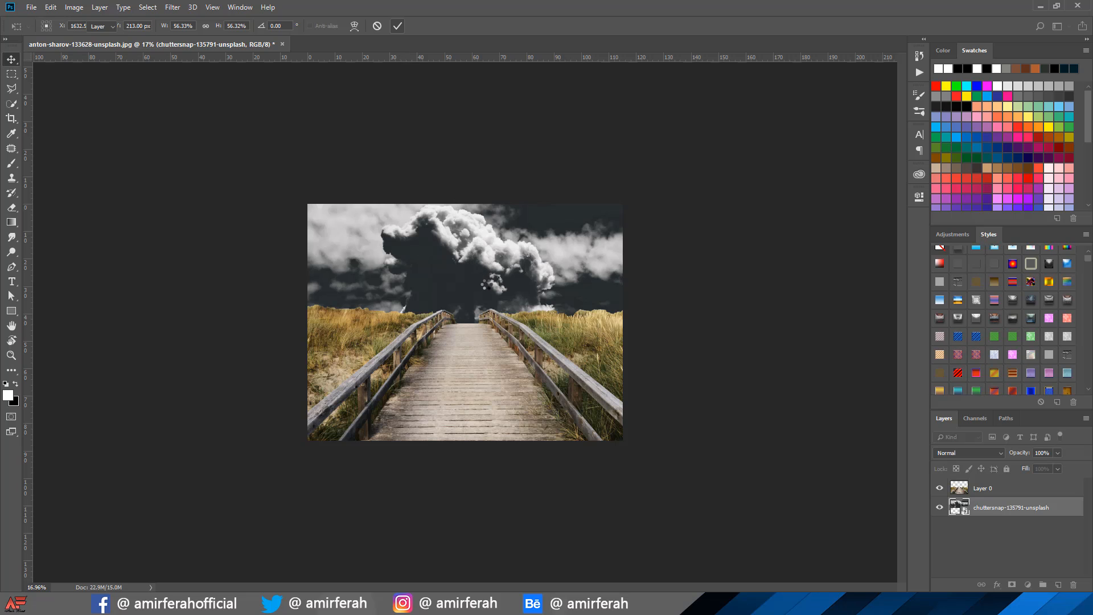
key("ctrl+0")
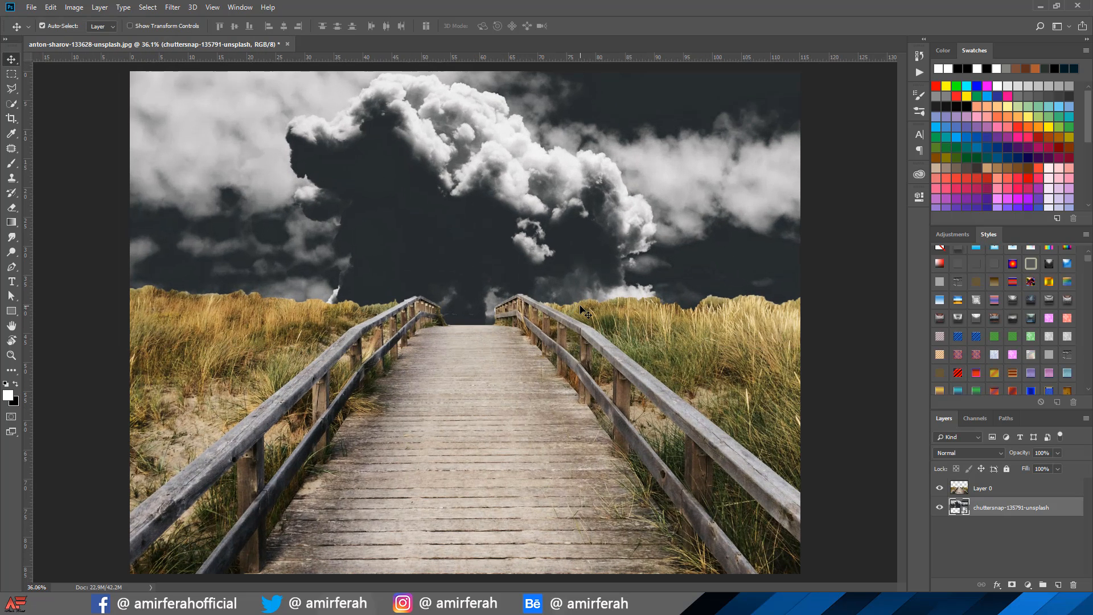
Erase the stray remnants on Layer 0 at the far end of the boardwalk with the Eraser tool.
scroll(584, 312, "up", 2)
left_click(966, 493)
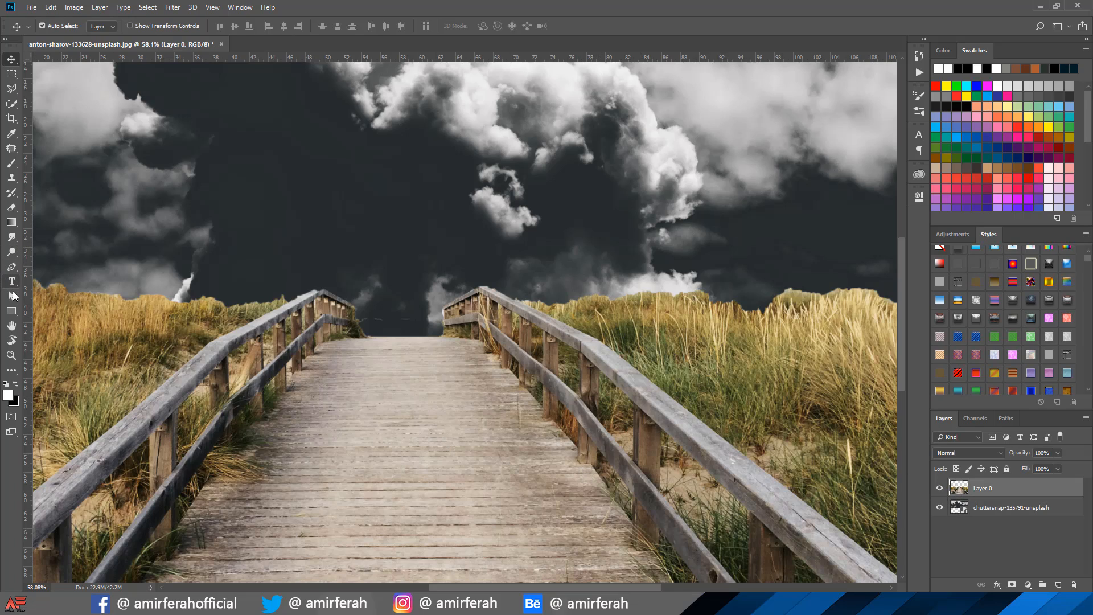
left_click(12, 208)
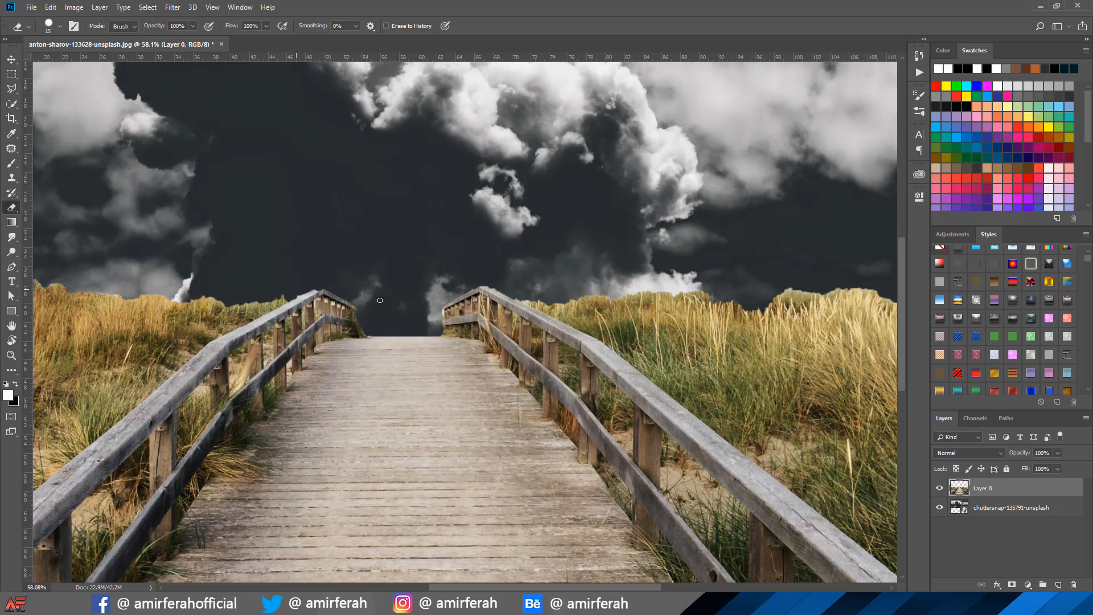
scroll(380, 301, "down", 7)
left_click(12, 60)
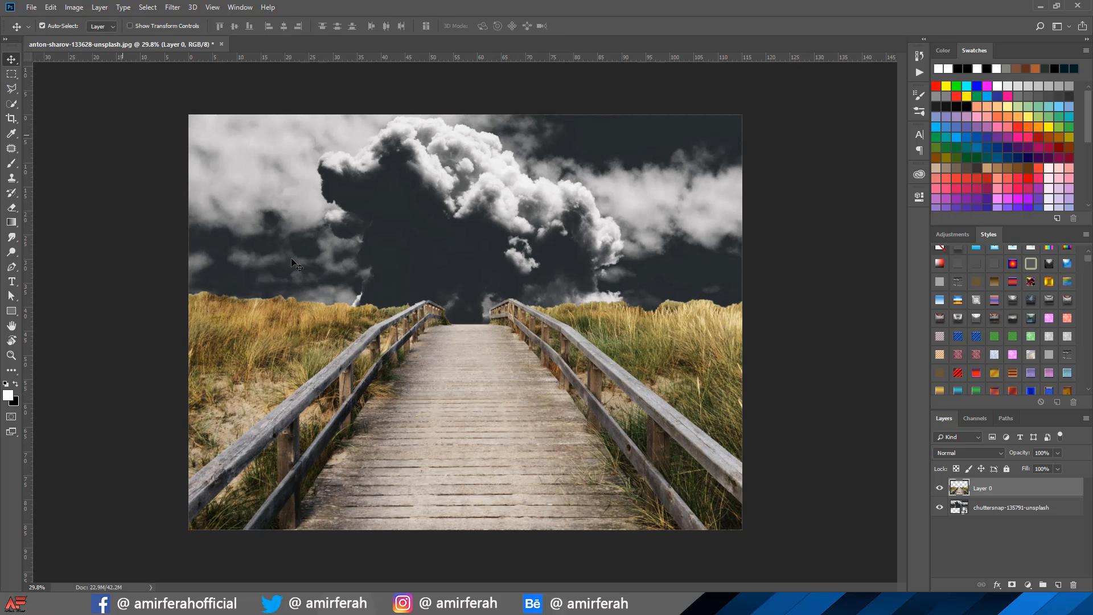
scroll(500, 363, "down", 2)
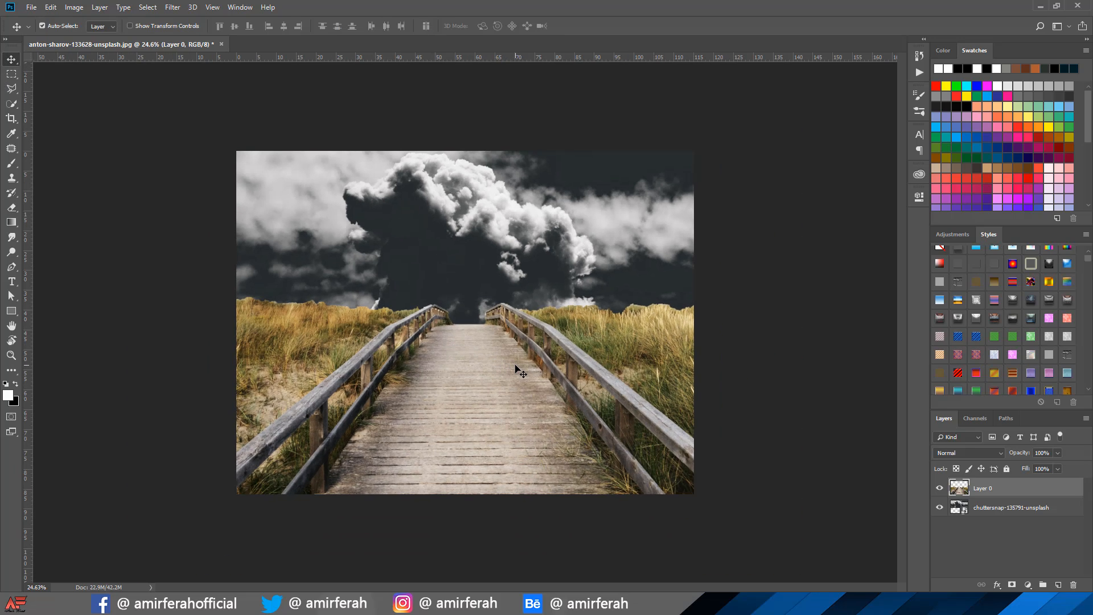
Add a layer mask to Layer 0 and set the foreground color to black (000000).
scroll(517, 370, "up", 1)
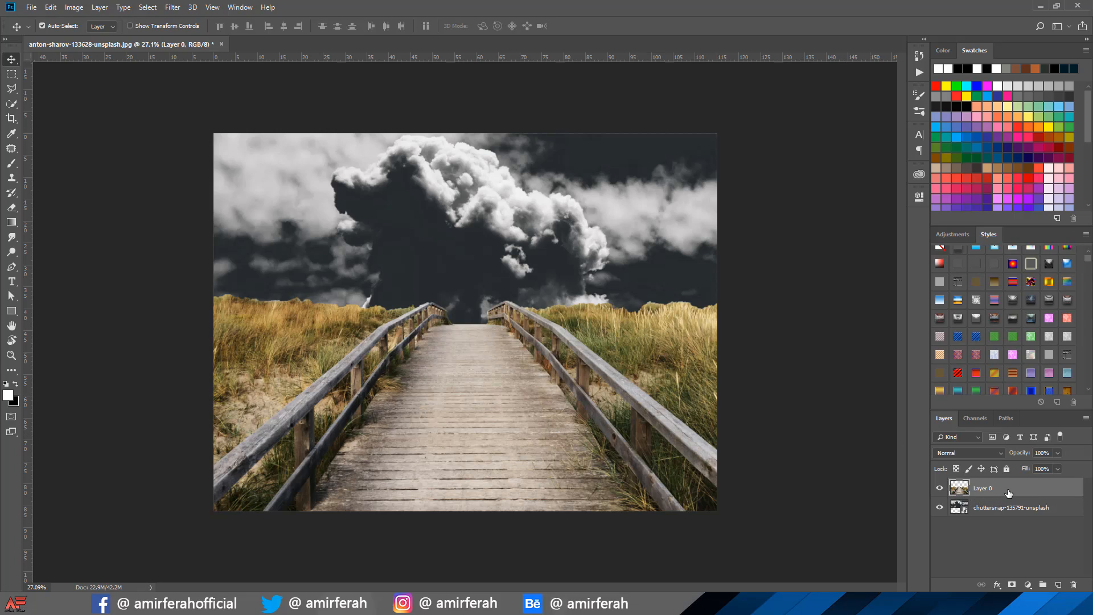
left_click(1012, 585)
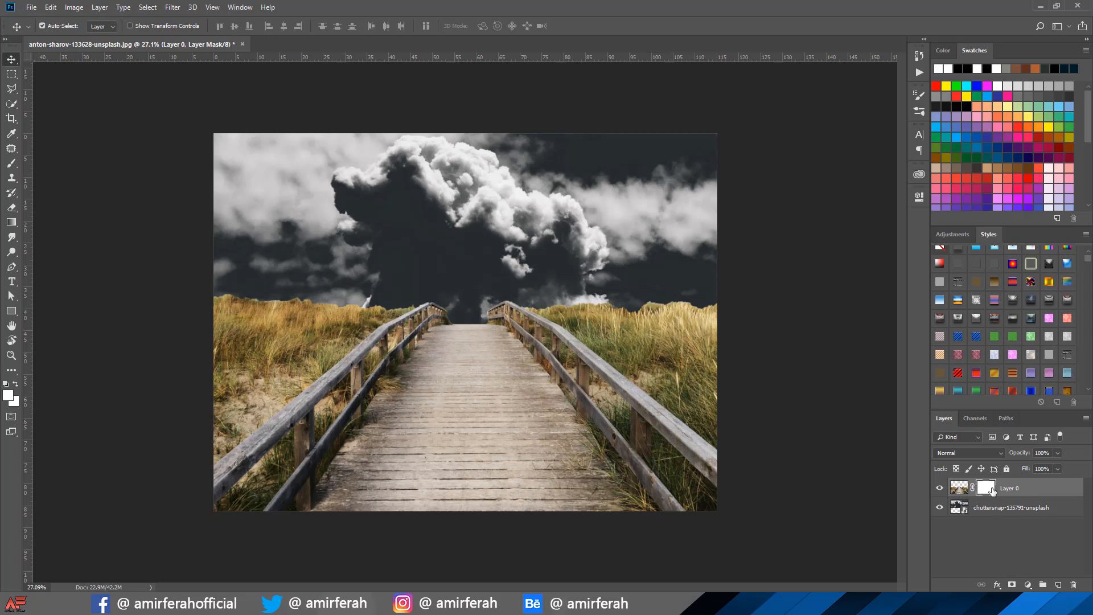
left_click(7, 396)
left_click(706, 325)
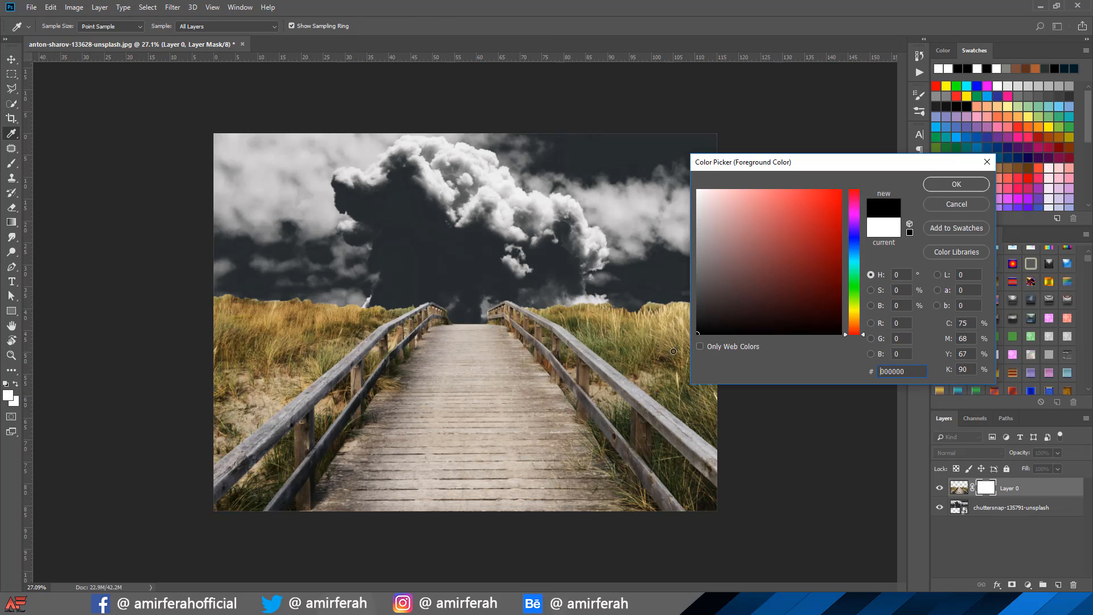
left_click(943, 184)
Set up the Brush tool with a round brush at 0% hardness.
key("v")
key("b")
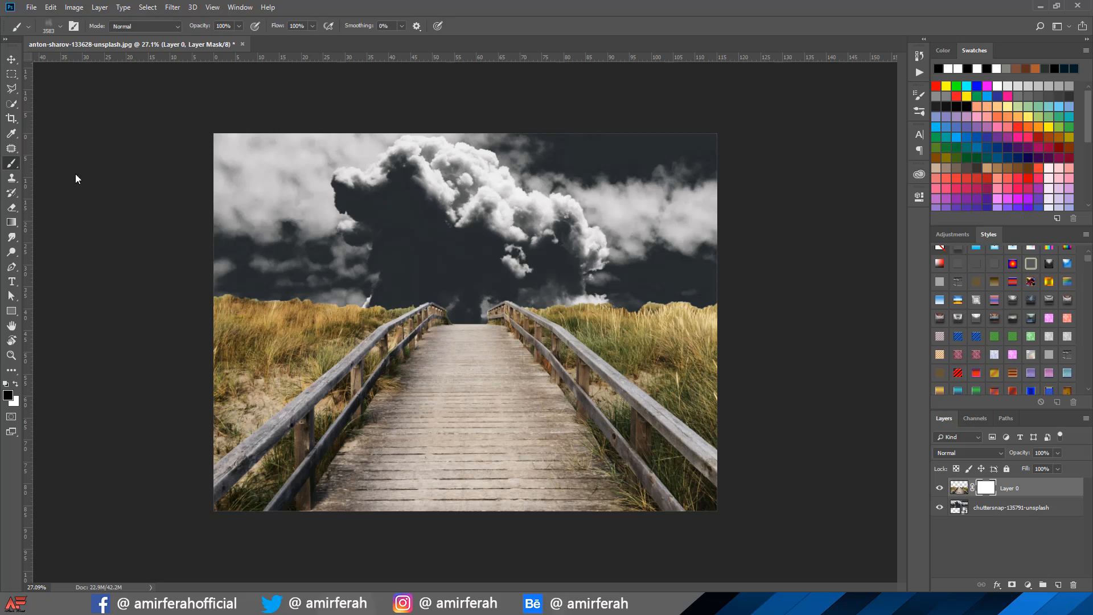
right_click(346, 225)
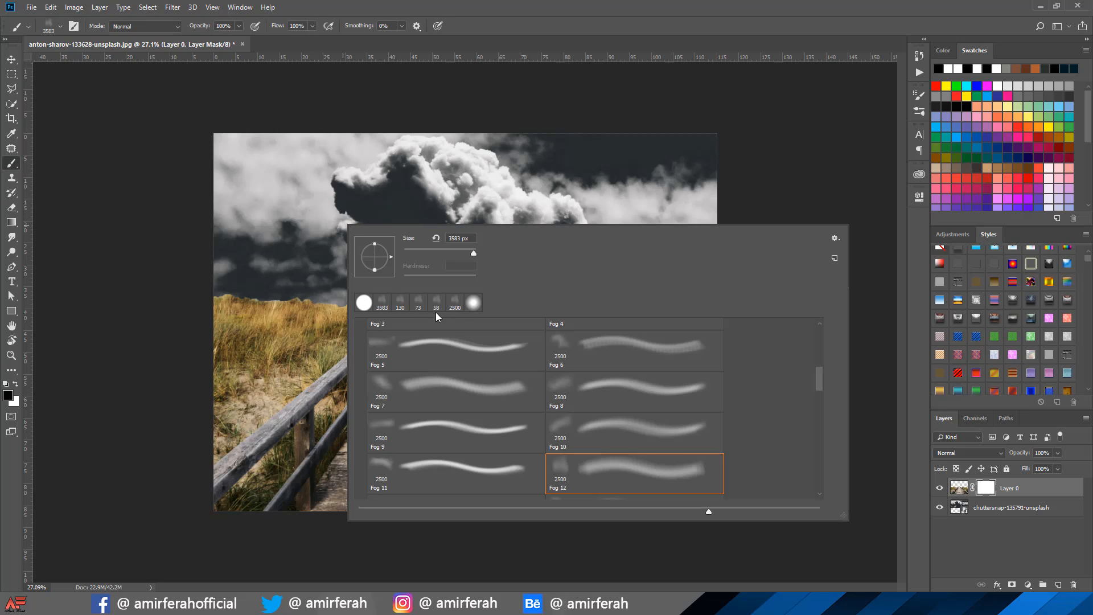
left_click(364, 302)
left_click_drag(473, 279, 385, 282)
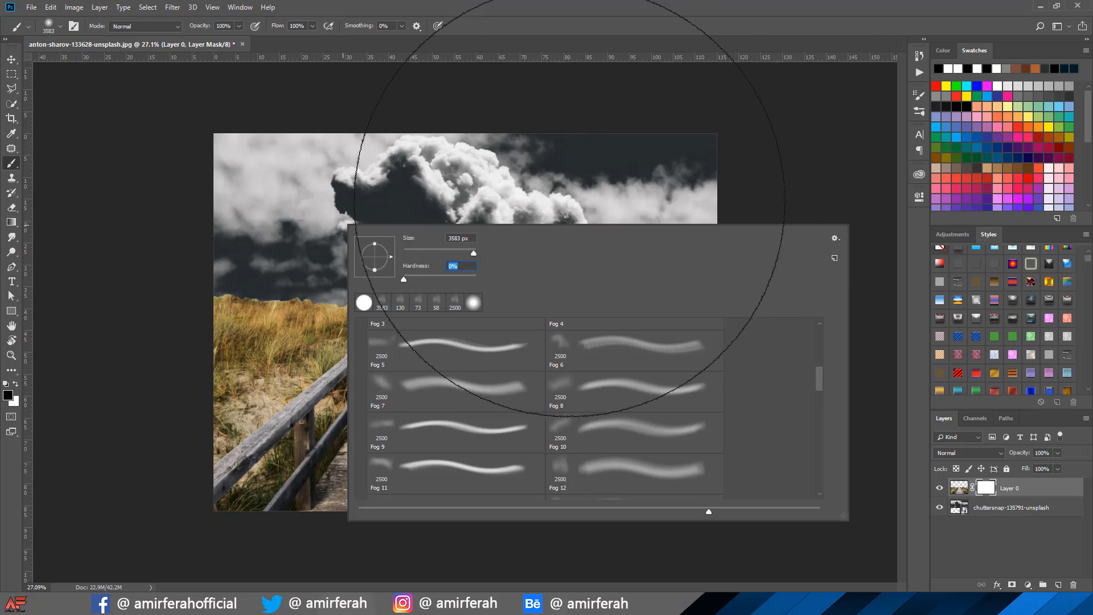
Reduce the soft round brush to about 260 px and lower its opacity to 97%.
mouse_move(448, 252)
left_mouse_down()
mouse_move(425, 252)
mouse_move(451, 252)
left_mouse_up()
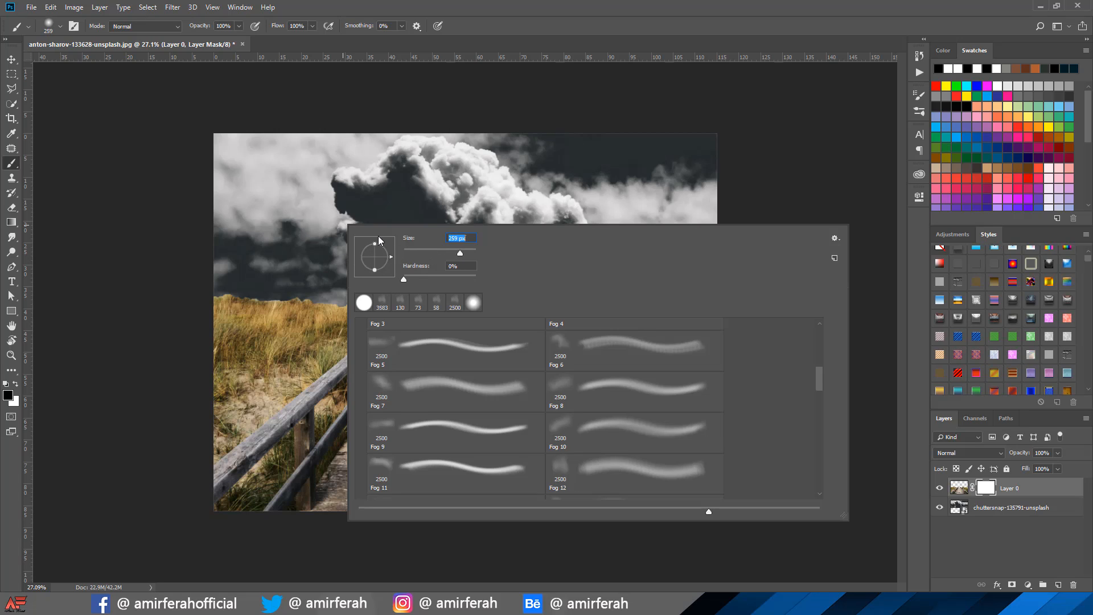
key("Return")
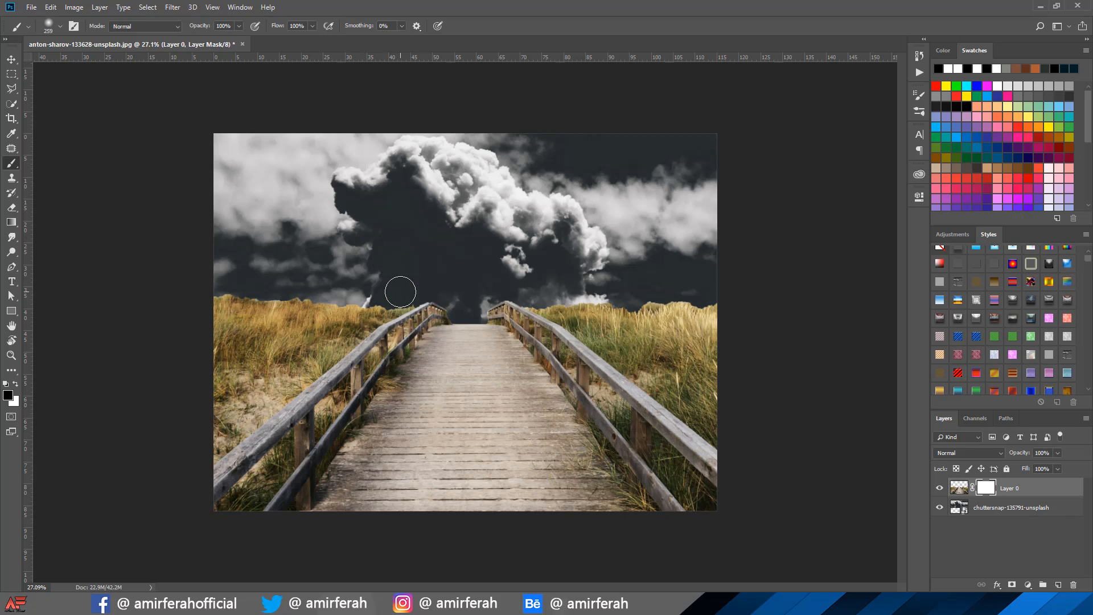
left_click(239, 26)
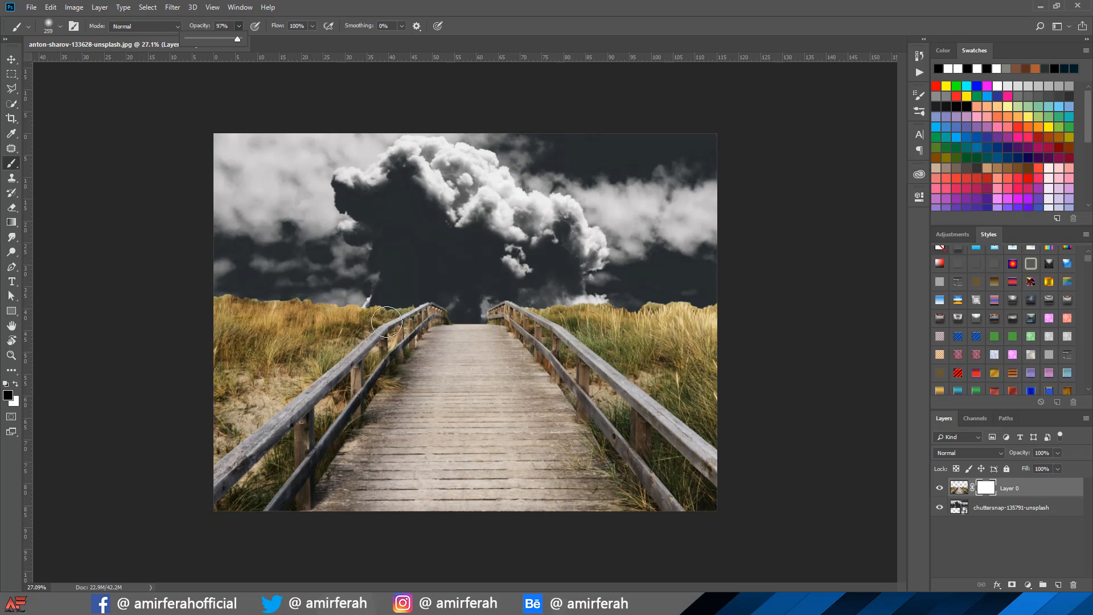
Paint black on Layer 0's mask along the grass horizon on both sides of the boardwalk to soften its edge into the clouds.
scroll(401, 287, "up", 5)
mouse_move(403, 280)
left_mouse_down()
mouse_move(138, 259)
mouse_move(227, 256)
mouse_move(378, 281)
left_mouse_up()
mouse_move(270, 255)
left_mouse_down()
mouse_move(156, 258)
mouse_move(290, 261)
left_mouse_up()
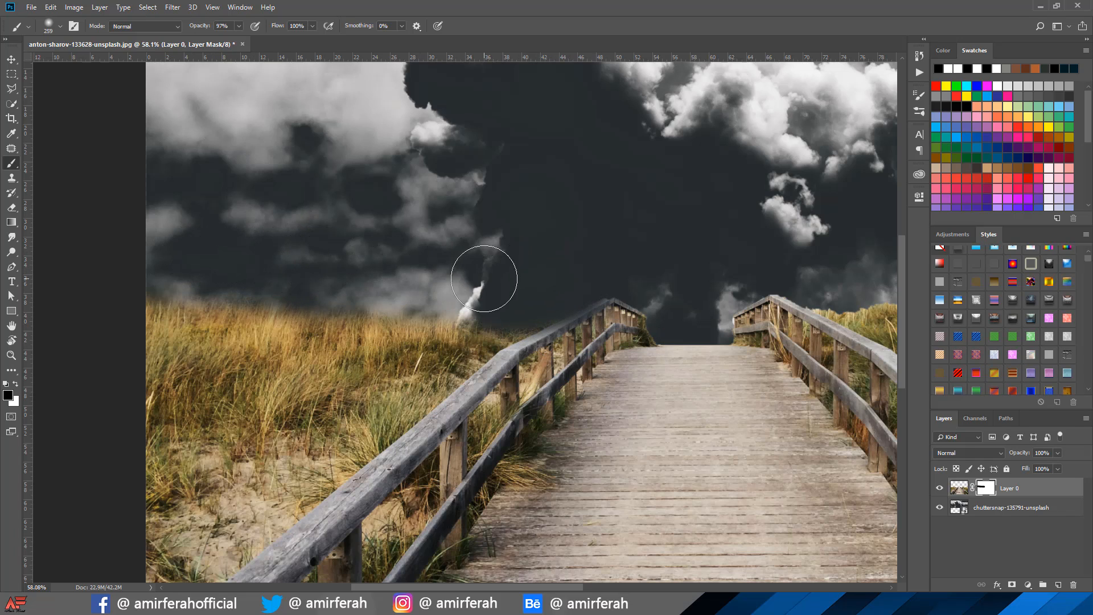
scroll(708, 391, "down", 3)
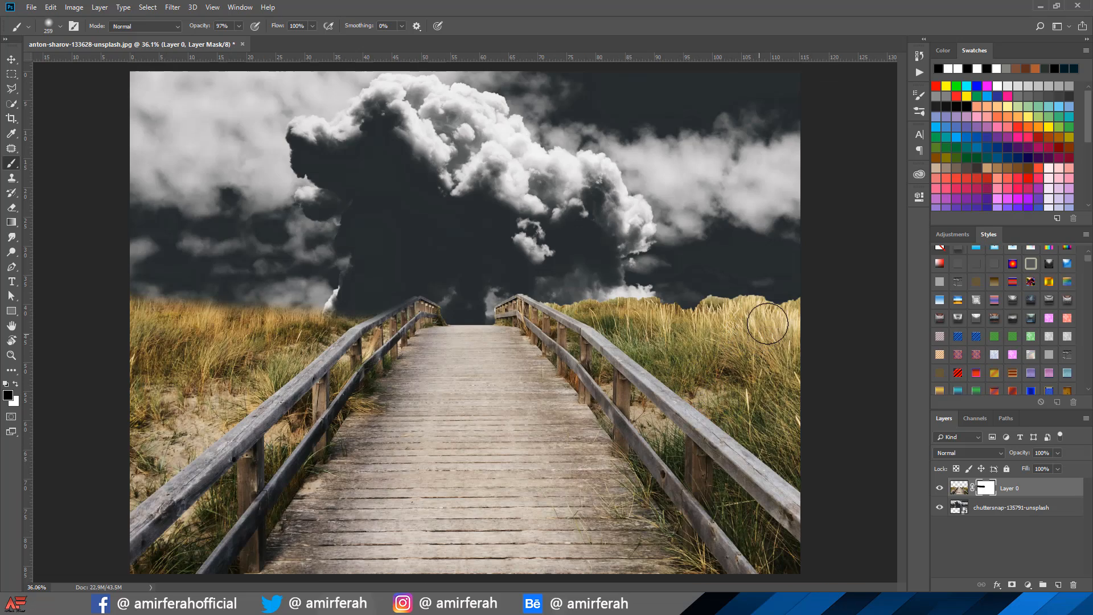
mouse_move(769, 283)
left_mouse_down()
mouse_move(793, 276)
mouse_move(708, 285)
mouse_move(592, 274)
mouse_move(552, 285)
mouse_move(538, 276)
left_mouse_up()
Reduce the brush to 80 px and mask the remaining hard edges between the railings at the boardwalk's far end.
scroll(513, 268, "up", 6)
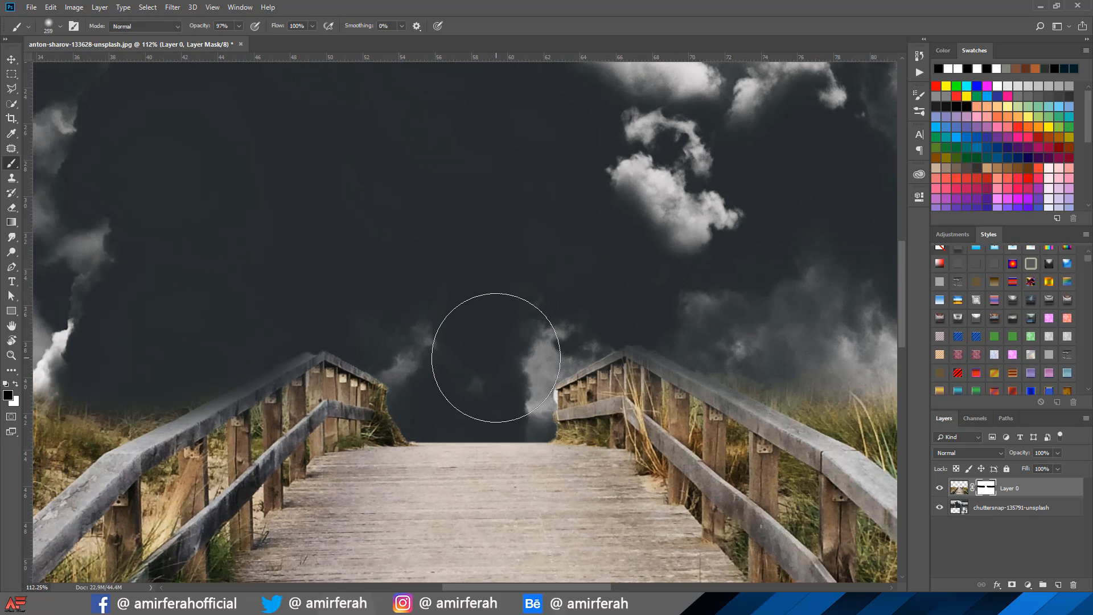
right_click(477, 342)
left_click_drag(589, 324, 580, 323)
left_click(469, 383)
mouse_move(525, 390)
left_mouse_down()
mouse_move(527, 399)
mouse_move(538, 387)
mouse_move(532, 411)
mouse_move(410, 411)
left_mouse_up()
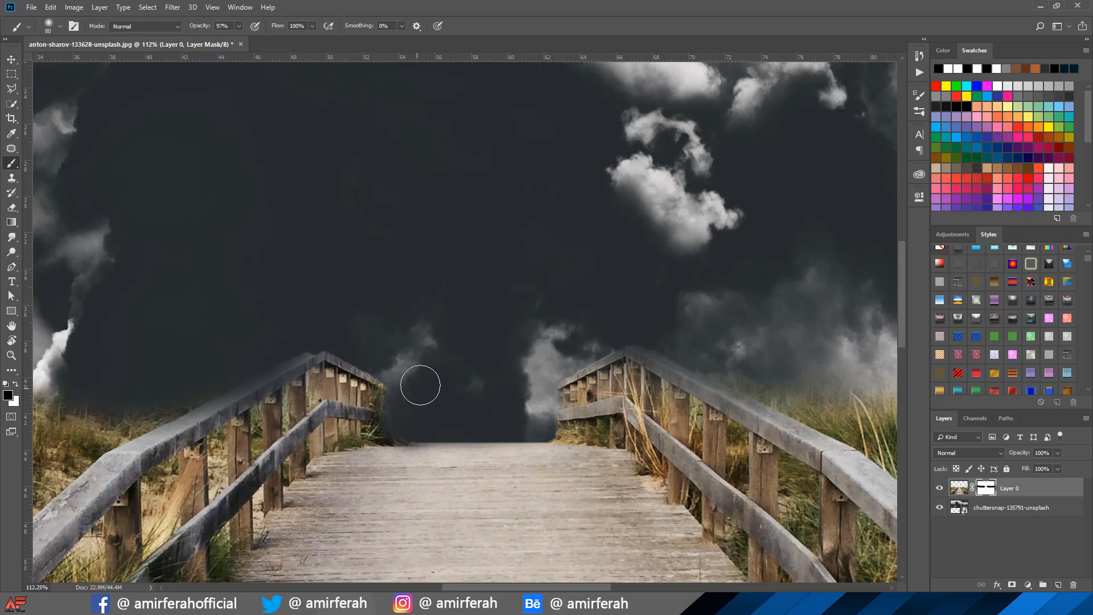
Place the bonfire photo from the Tutorial folder as an embedded image above Layer 0 at its default size.
scroll(478, 374, "down", 6)
scroll(494, 373, "down", 2)
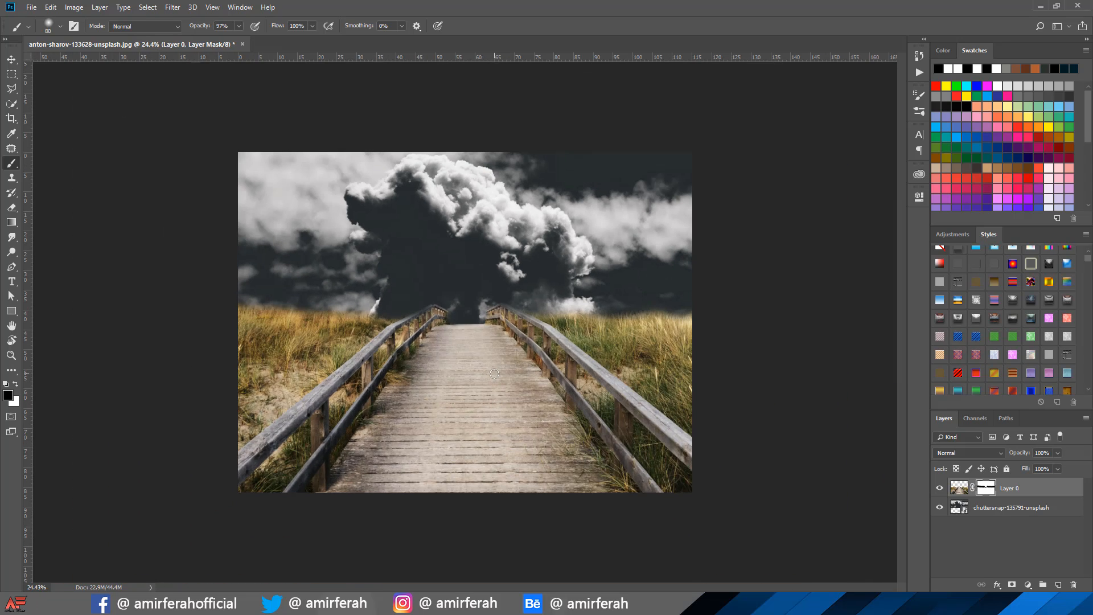
scroll(494, 374, "up", 1)
left_click(32, 8)
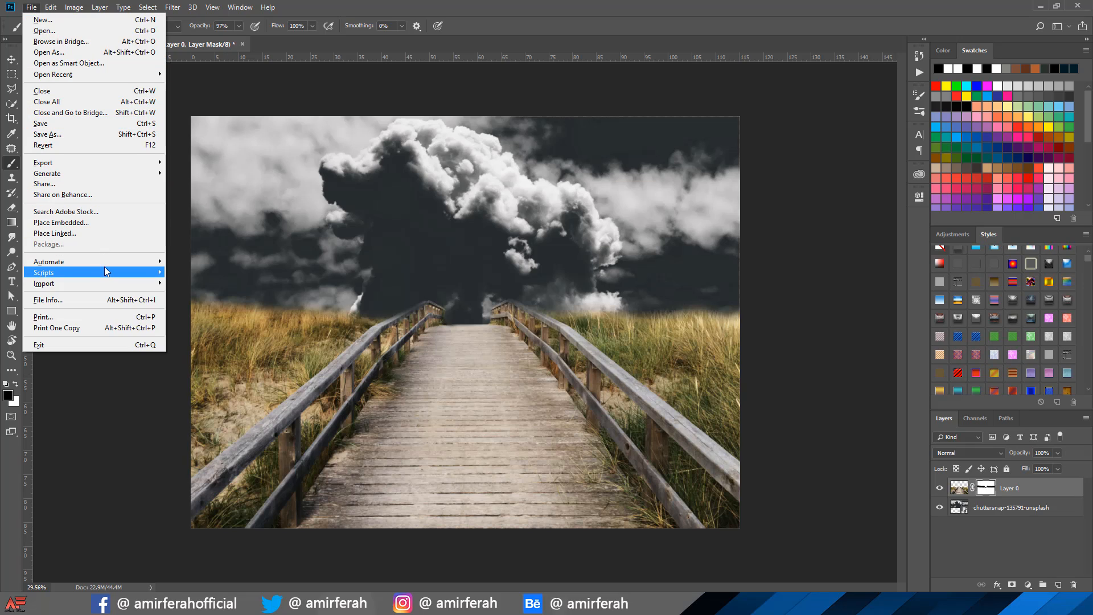
left_click(103, 224)
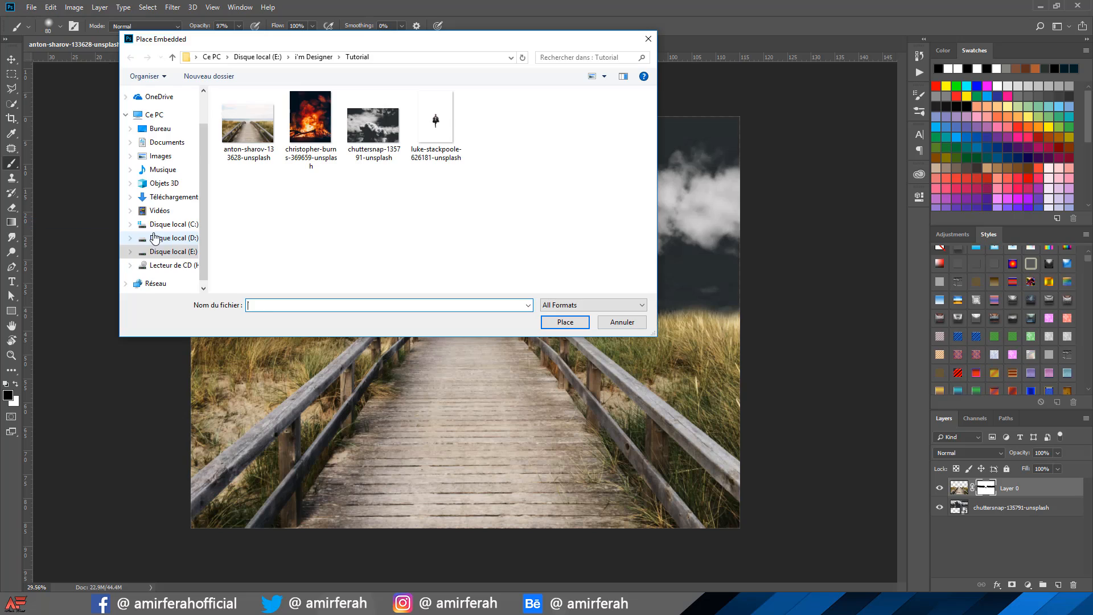
double_click(323, 121)
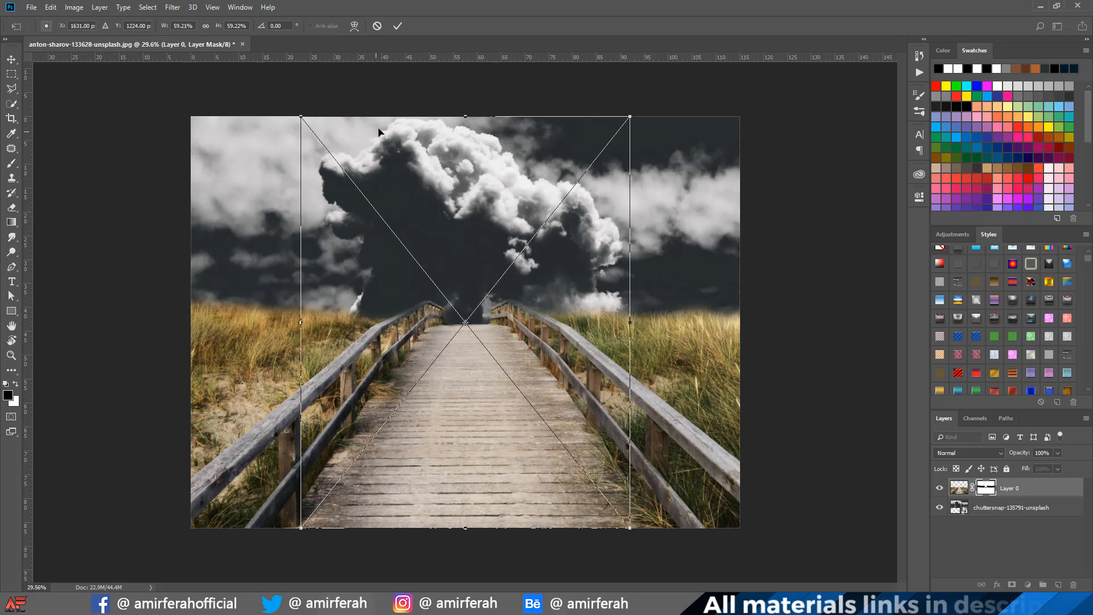
key("d")
left_click(11, 59)
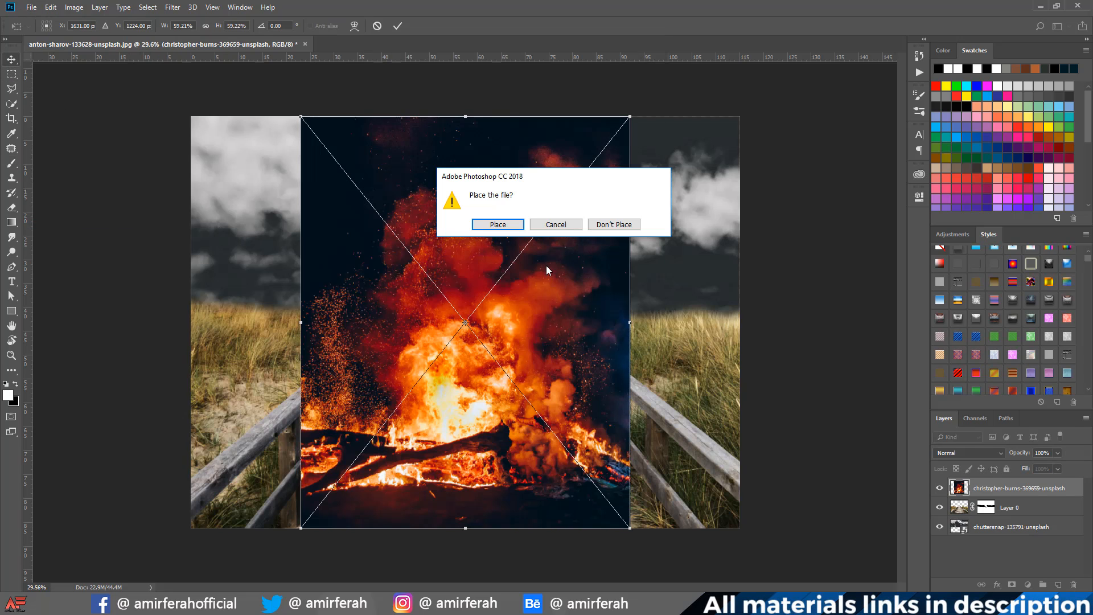
left_click(500, 224)
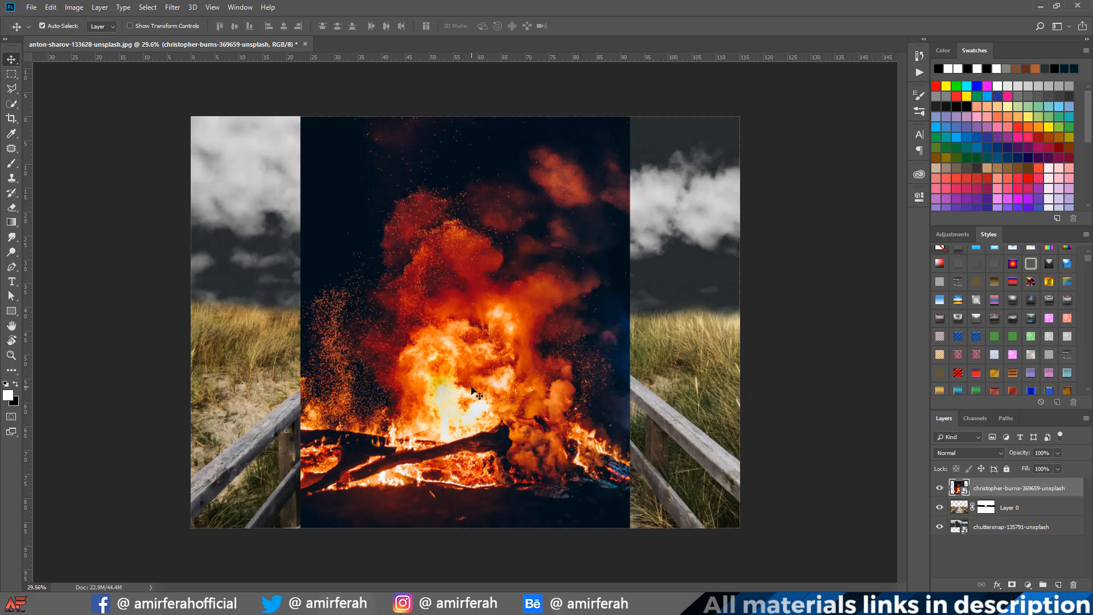
Scale the bonfire layer to about 43.9% with Free Transform, move it up over the boardwalk's far end and apply.
left_click_drag(445, 409, 474, 375)
key("ctrl+t")
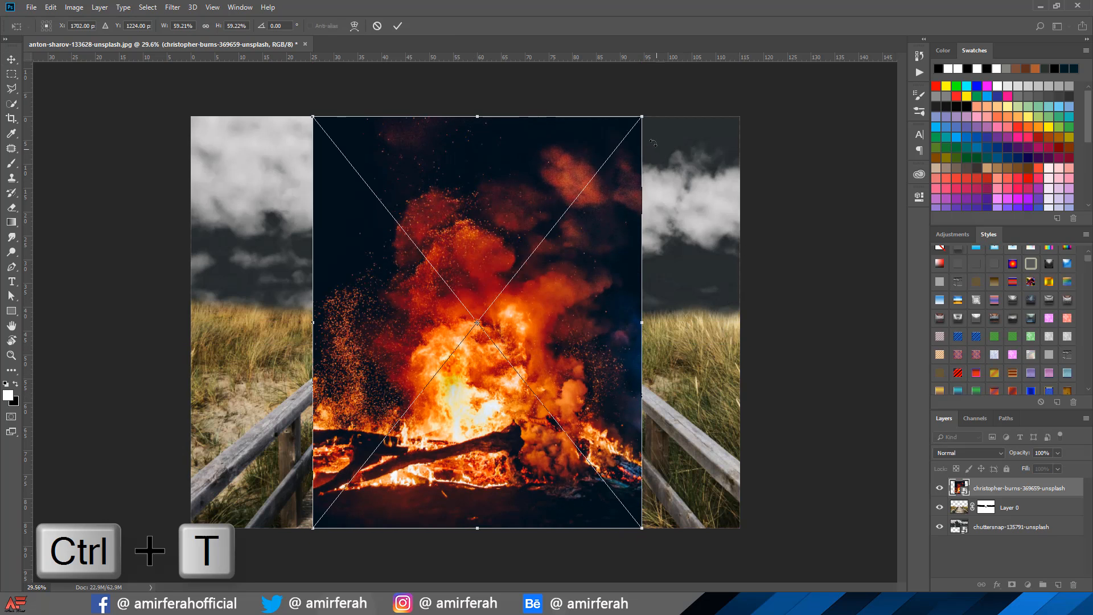
left_click_drag(642, 116, 599, 169)
left_click_drag(470, 371, 470, 275)
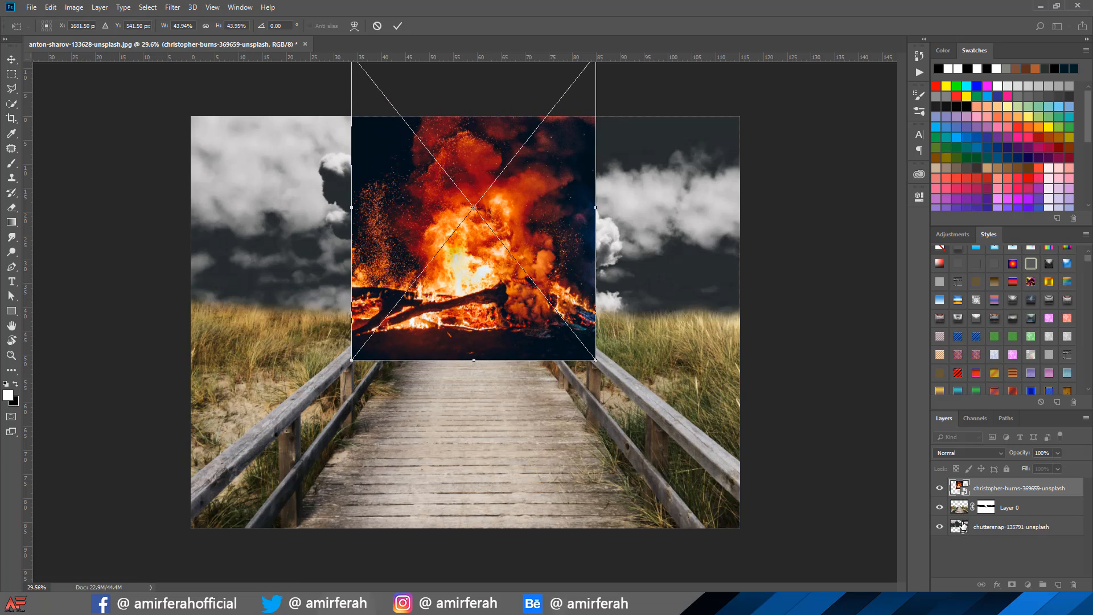
left_click(397, 25)
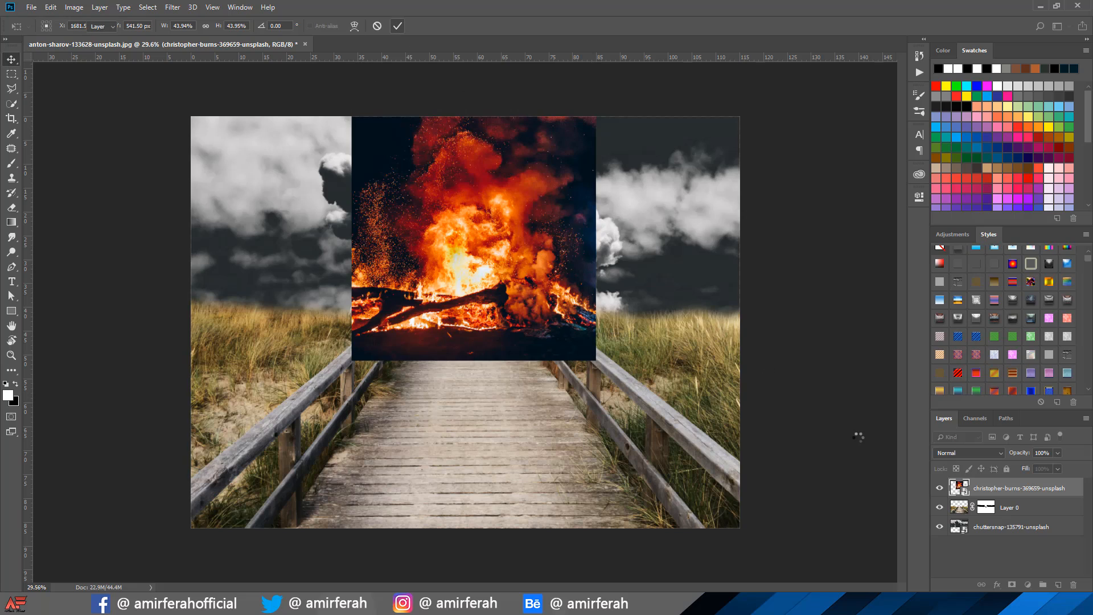
Move the bonfire layer below Layer 0 and set its blend mode to Exclusion.
mouse_move(953, 490)
left_mouse_down()
mouse_move(948, 511)
mouse_move(934, 500)
left_mouse_up()
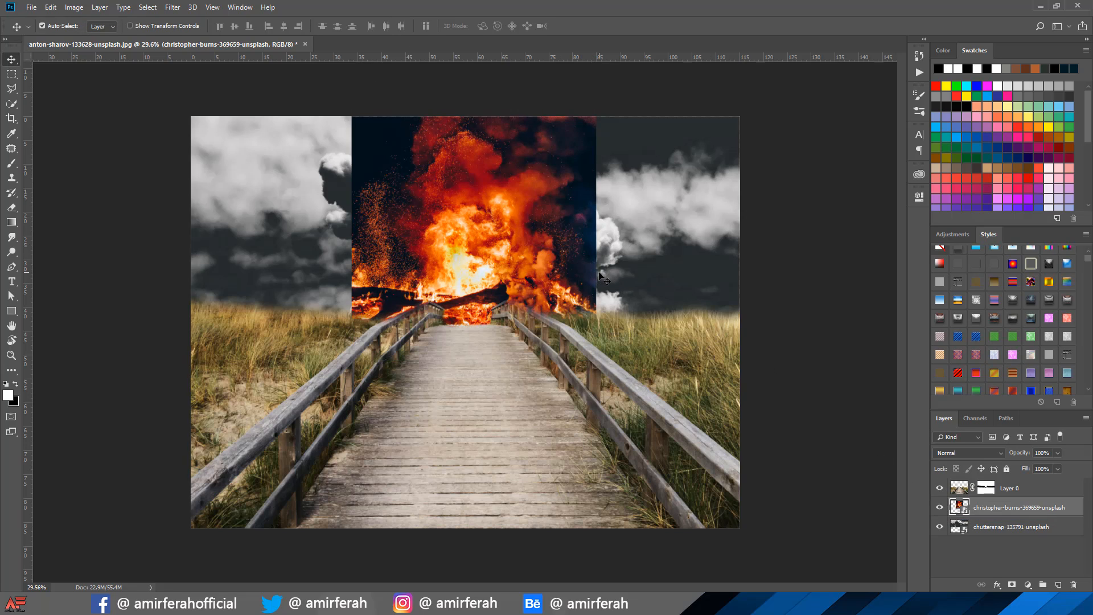
scroll(601, 277, "down", 2)
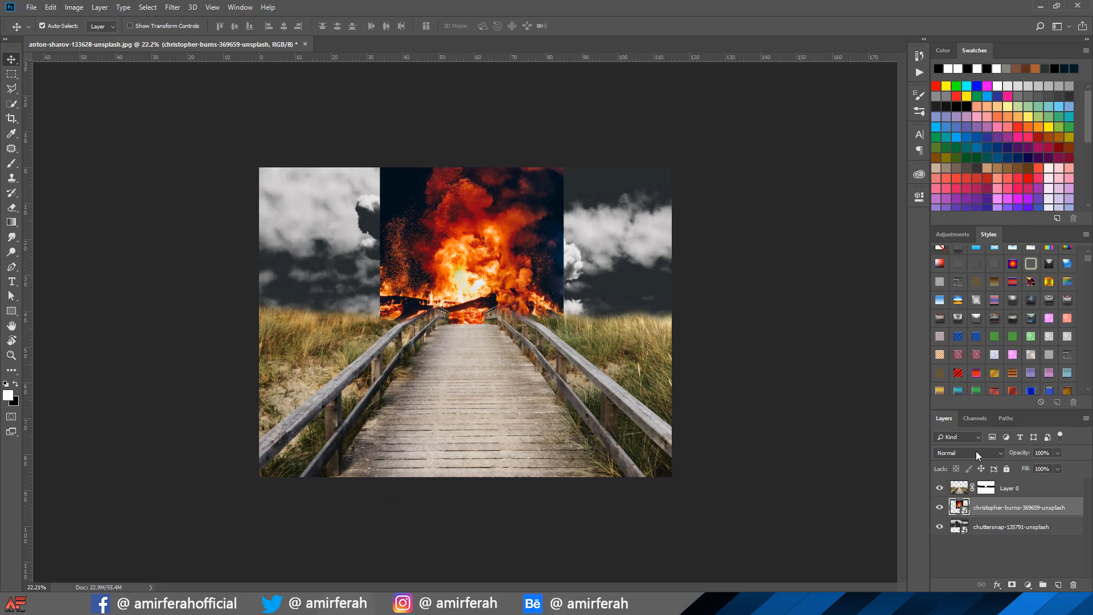
left_click(976, 452)
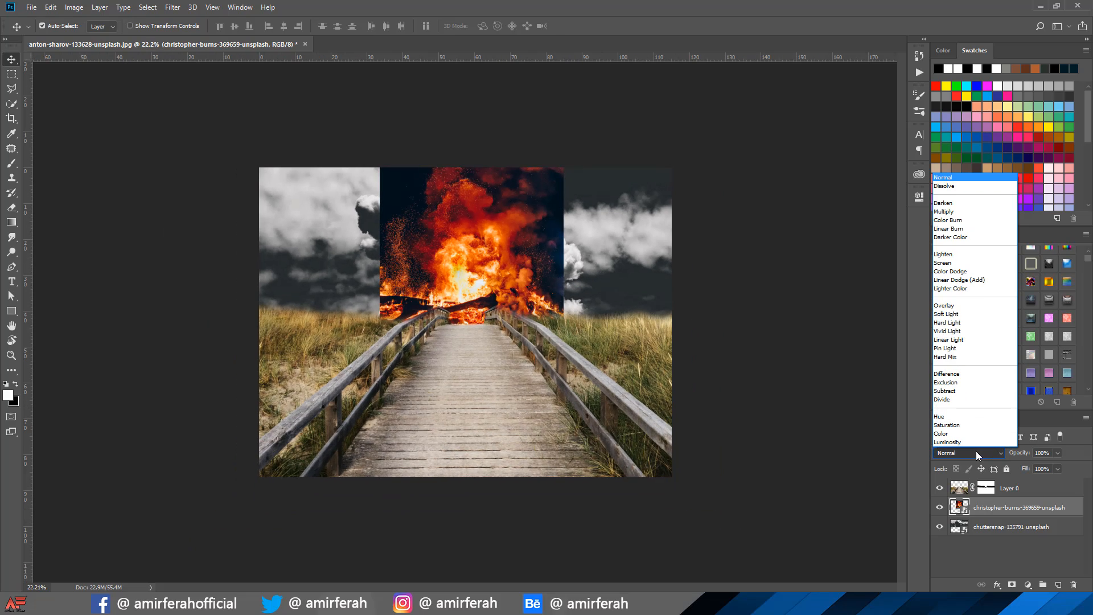
left_click(975, 387)
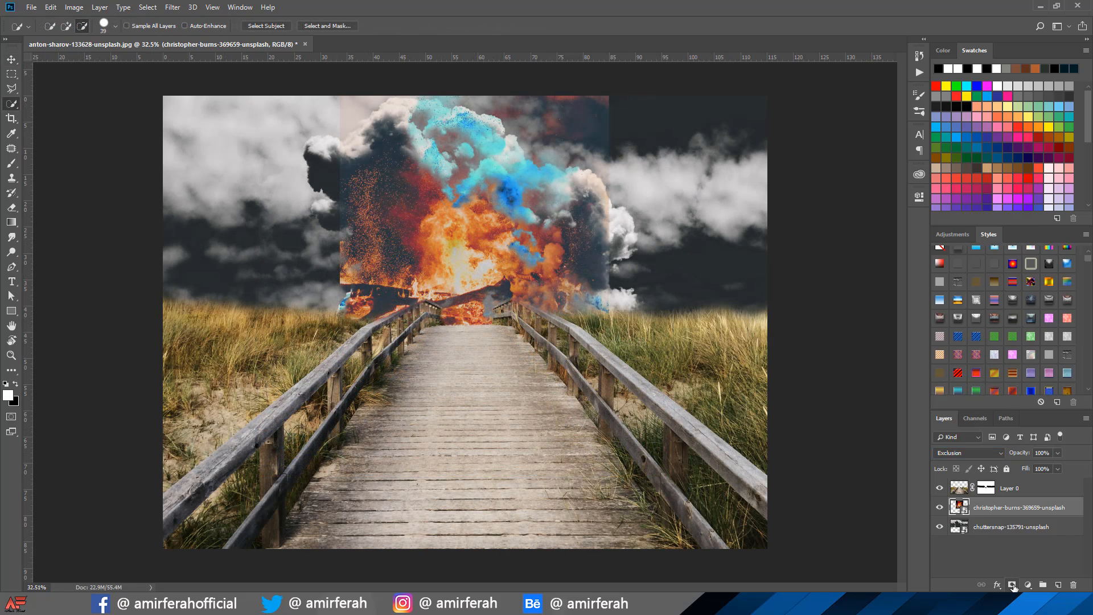
Add a layer mask to the bonfire layer and brush black over the blue-tinted areas of the large cloud.
left_click(1012, 585)
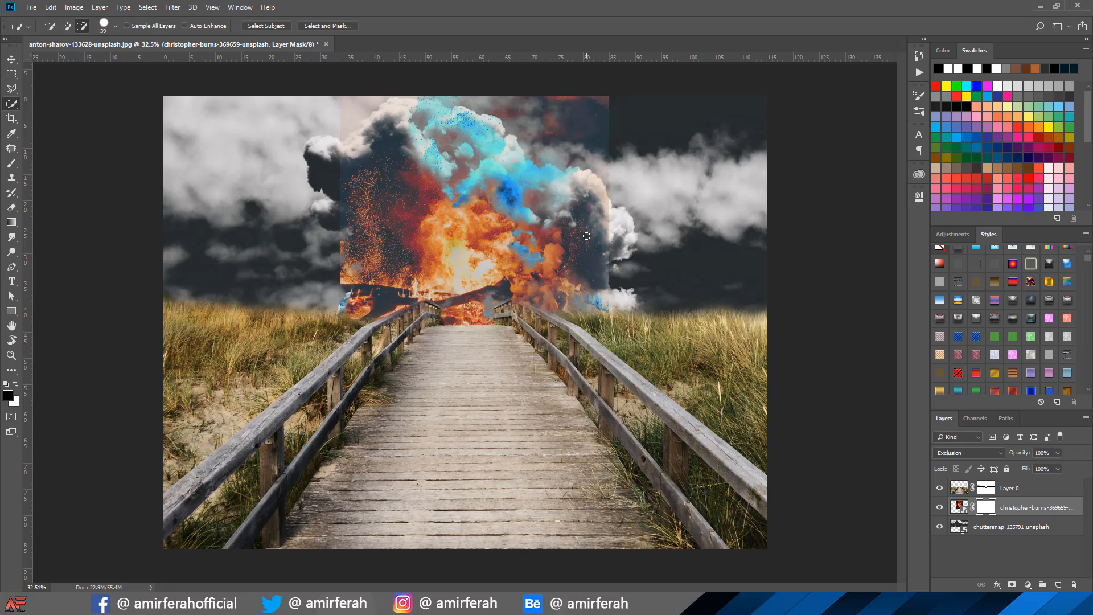
left_click(12, 163)
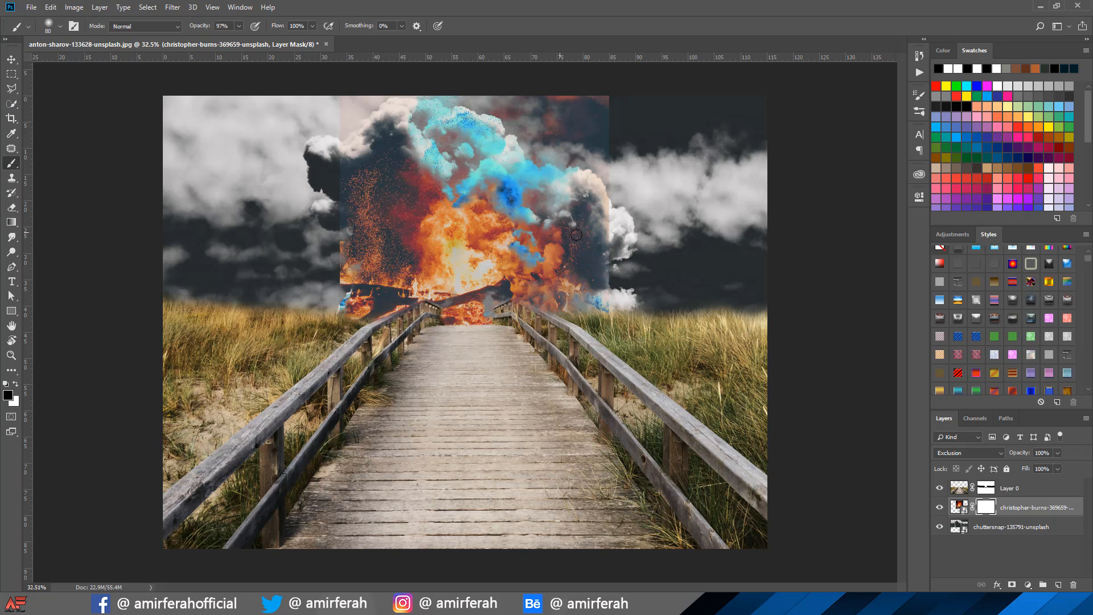
scroll(576, 234, "up", 2)
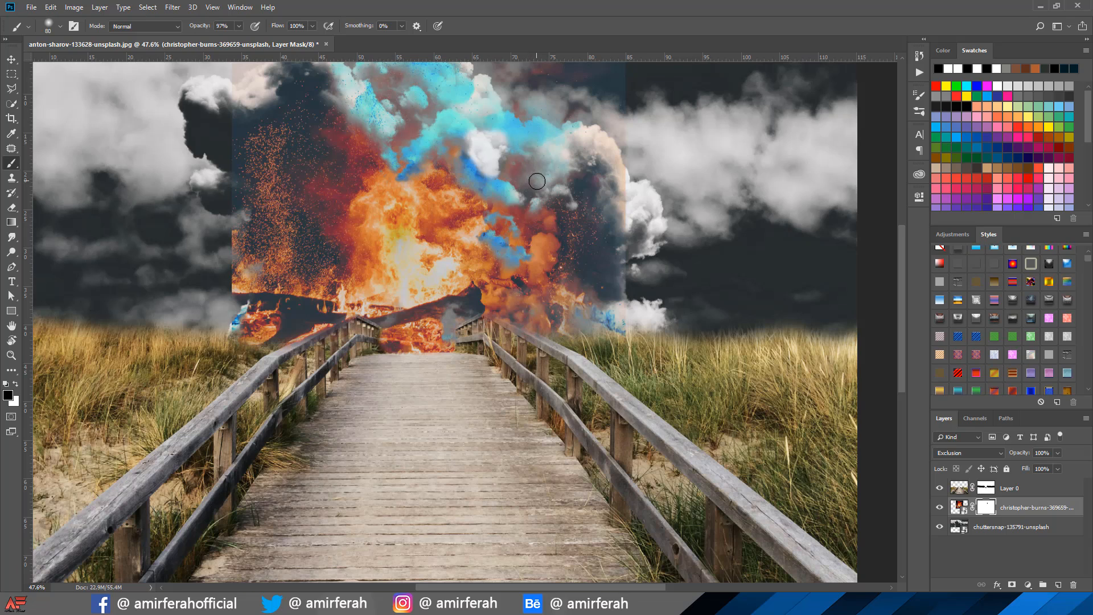
scroll(552, 182, "down", 2)
mouse_move(555, 219)
left_mouse_down()
mouse_move(484, 174)
mouse_move(450, 183)
mouse_move(454, 193)
mouse_move(425, 136)
mouse_move(426, 112)
mouse_move(494, 86)
mouse_move(381, 92)
mouse_move(435, 76)
mouse_move(447, 107)
mouse_move(438, 136)
mouse_move(458, 145)
mouse_move(467, 106)
mouse_move(496, 118)
mouse_move(484, 140)
mouse_move(513, 127)
mouse_move(461, 171)
mouse_move(526, 151)
mouse_move(594, 152)
mouse_move(534, 171)
mouse_move(543, 238)
mouse_move(525, 231)
mouse_move(542, 251)
mouse_move(522, 233)
mouse_move(614, 304)
left_mouse_up()
Set the brush size to 127 px and mask out the bonfire photo's straight edges and leftover tint around the large cloud.
right_click(448, 107)
scroll(613, 233, "down", 4)
scroll(590, 232, "up", 2)
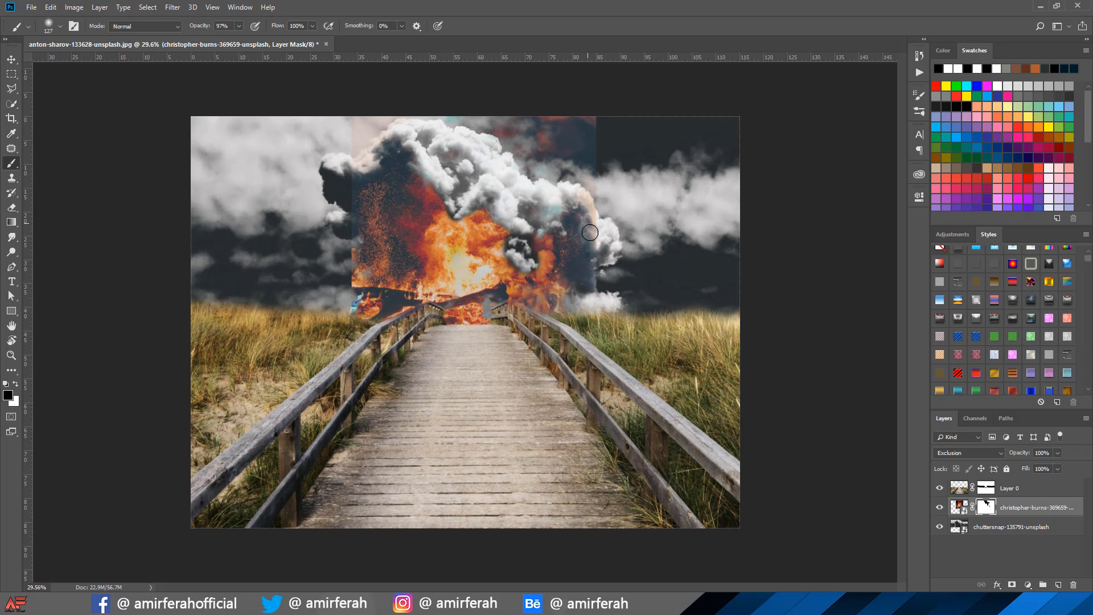
left_click_drag(588, 296, 590, 182)
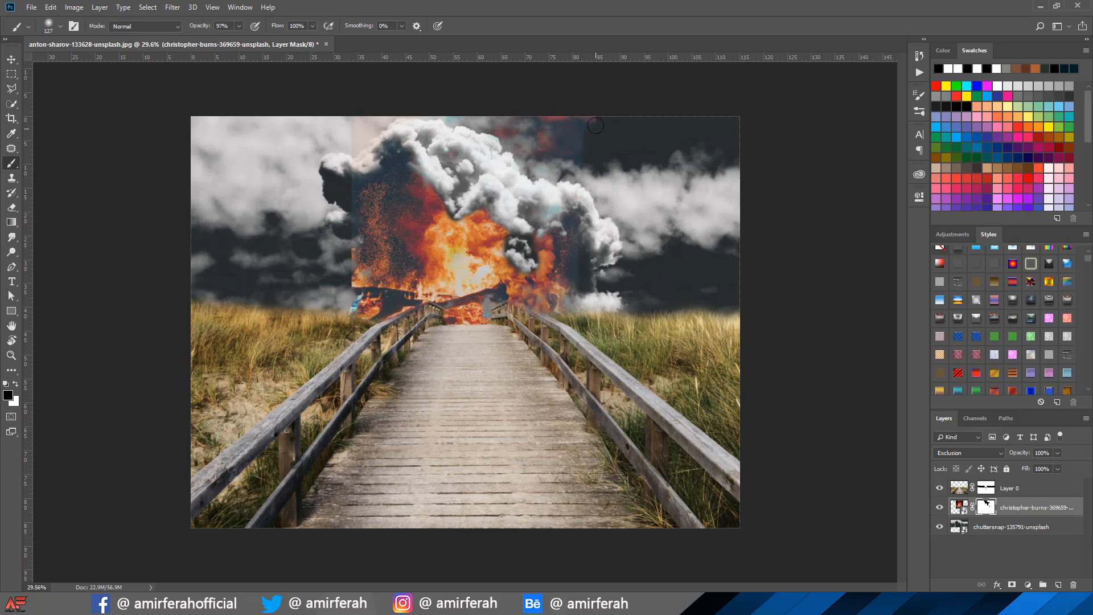
left_click_drag(596, 125, 336, 131)
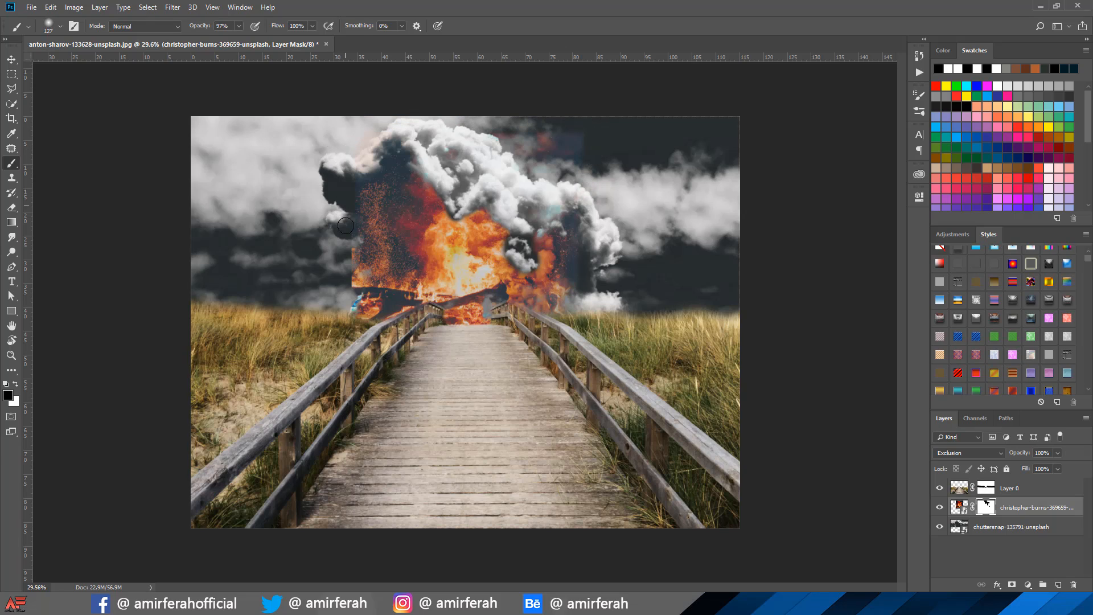
mouse_move(381, 176)
left_mouse_down()
mouse_move(359, 205)
mouse_move(352, 300)
left_mouse_up()
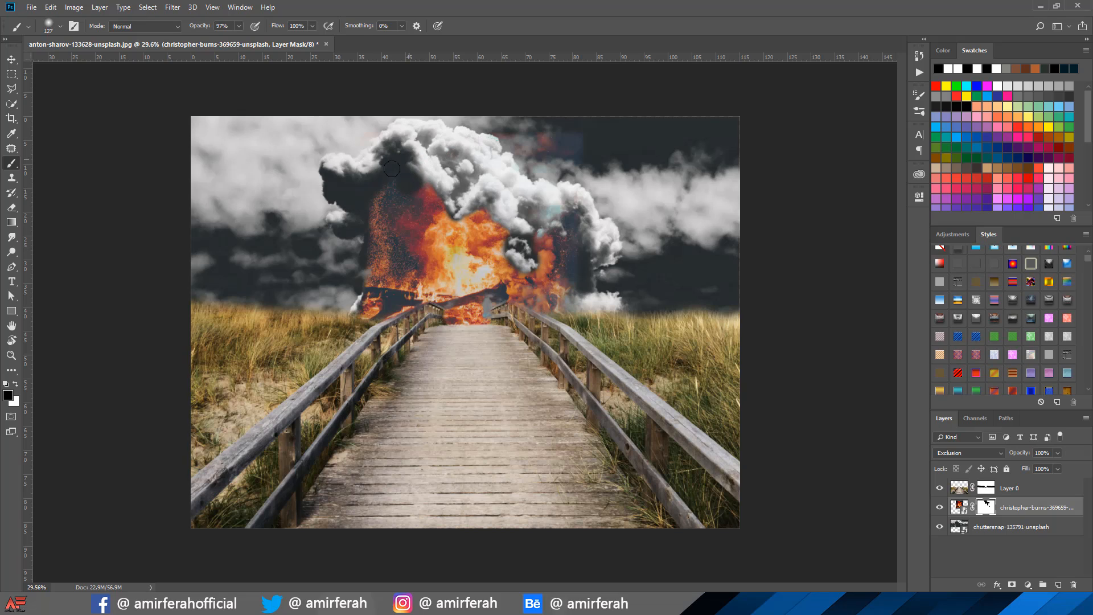
left_click_drag(534, 148, 590, 150)
left_click_drag(565, 208, 568, 297)
Mask the sparks and red smoke beside the flames and refine the fire's outline beneath the cloud.
scroll(601, 266, "down", 3)
scroll(599, 262, "down", 1)
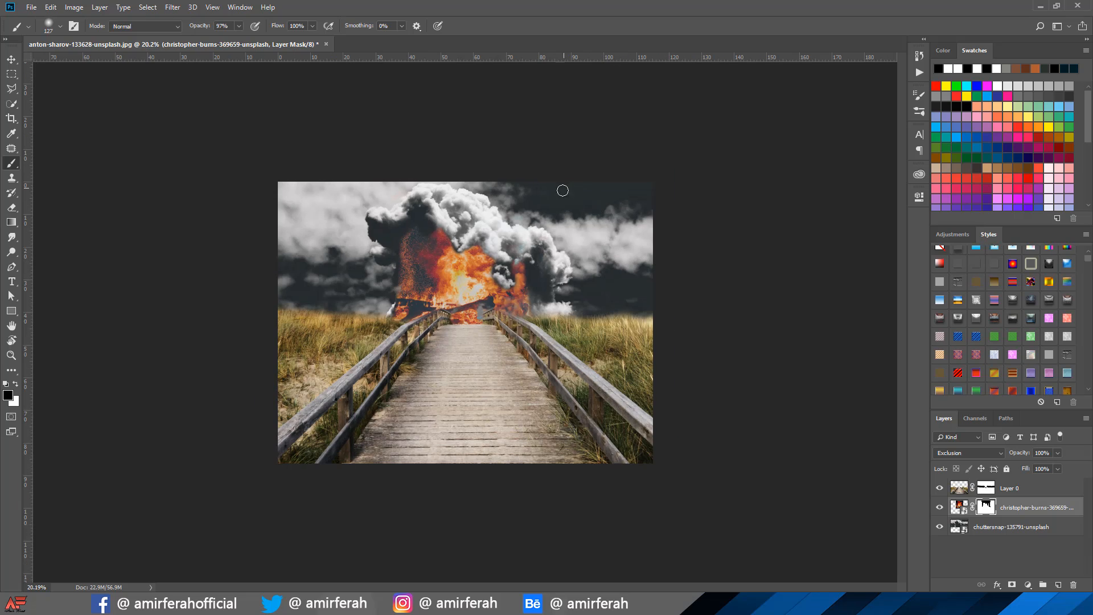
mouse_move(426, 230)
left_mouse_down()
mouse_move(413, 290)
mouse_move(417, 227)
mouse_move(404, 258)
left_mouse_up()
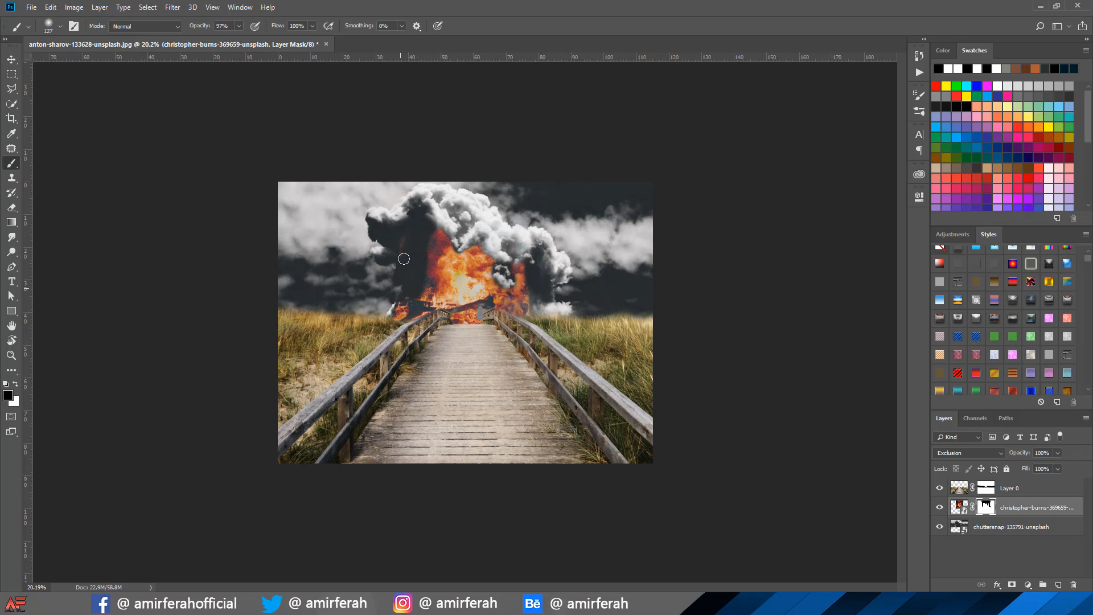
scroll(403, 279, "up", 12)
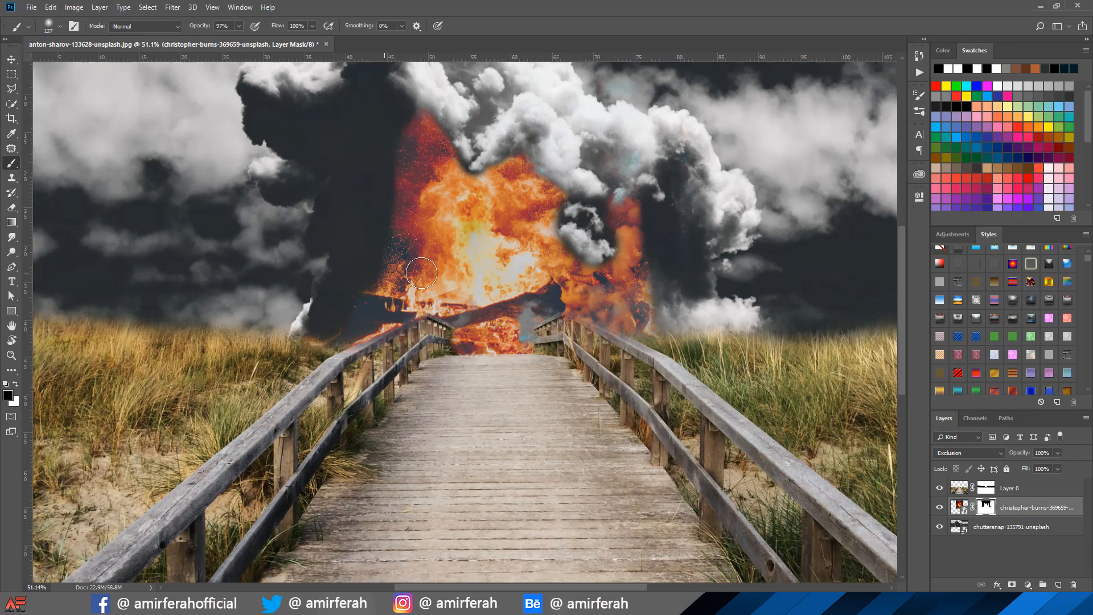
mouse_move(383, 242)
left_mouse_down()
mouse_move(394, 144)
mouse_move(419, 98)
left_mouse_up()
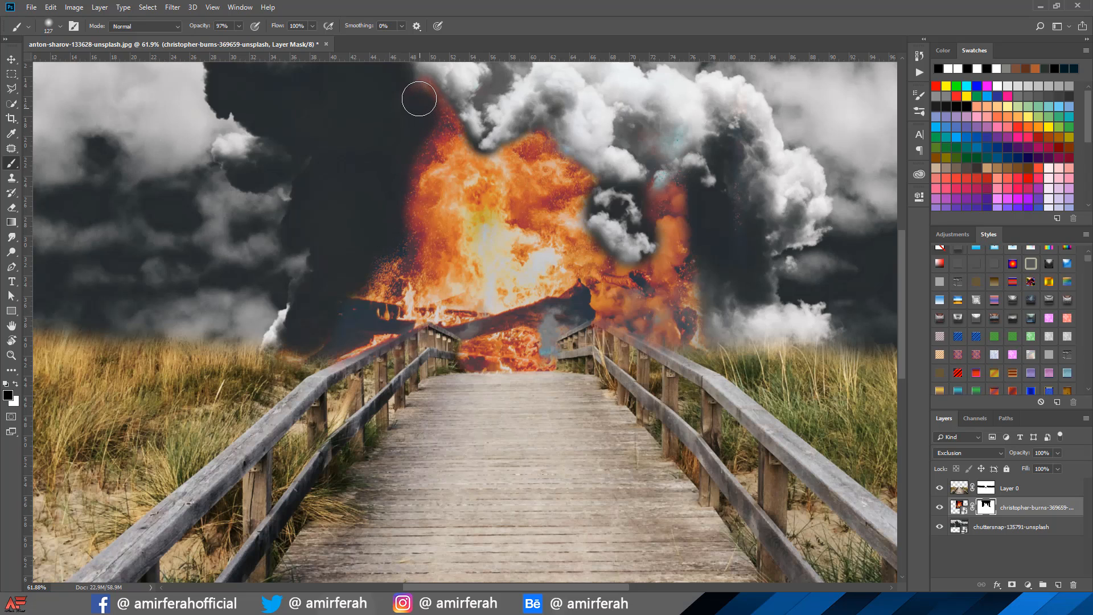
scroll(417, 233, "down", 5)
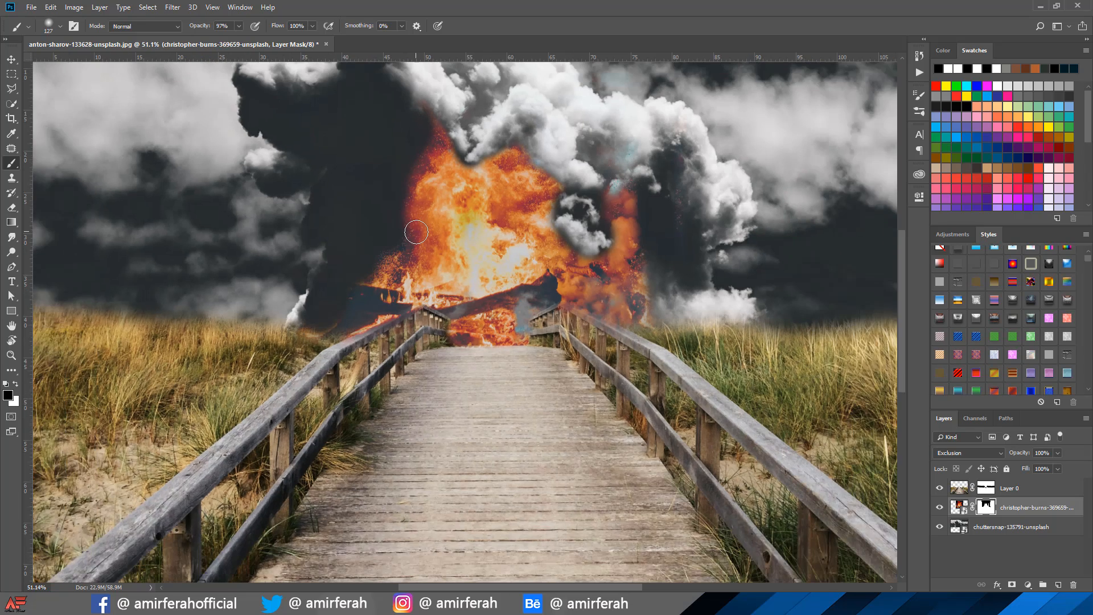
scroll(417, 233, "down", 2)
mouse_move(560, 234)
left_mouse_down()
mouse_move(541, 239)
mouse_move(547, 263)
left_mouse_up()
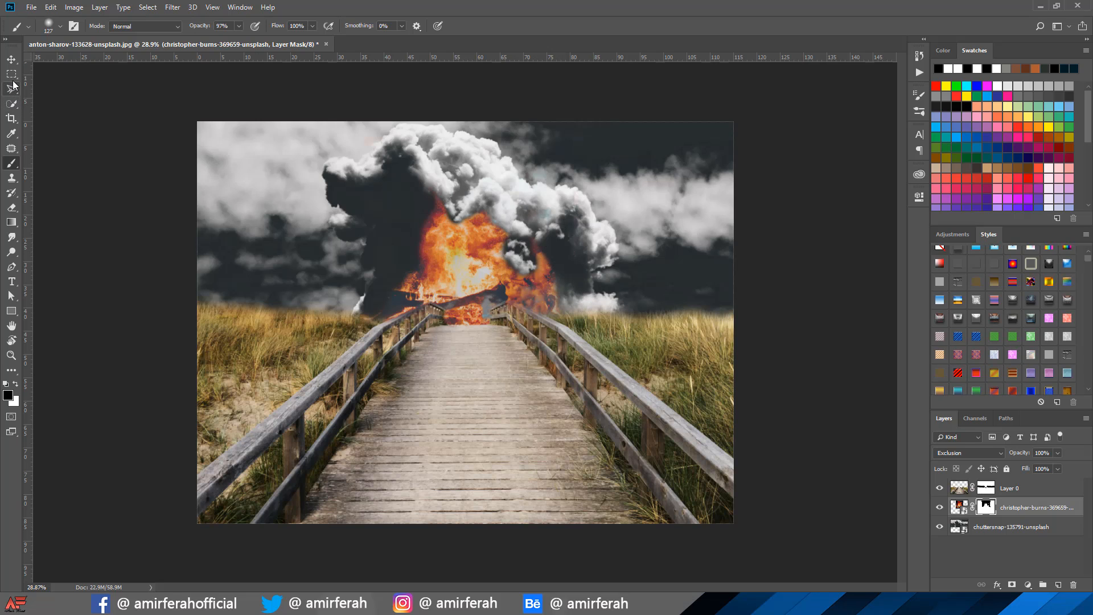
Scale the bonfire layer to 125.60% width and 147.33% height and move it up so the flames rise higher behind the boardwalk.
key("ctrl+t")
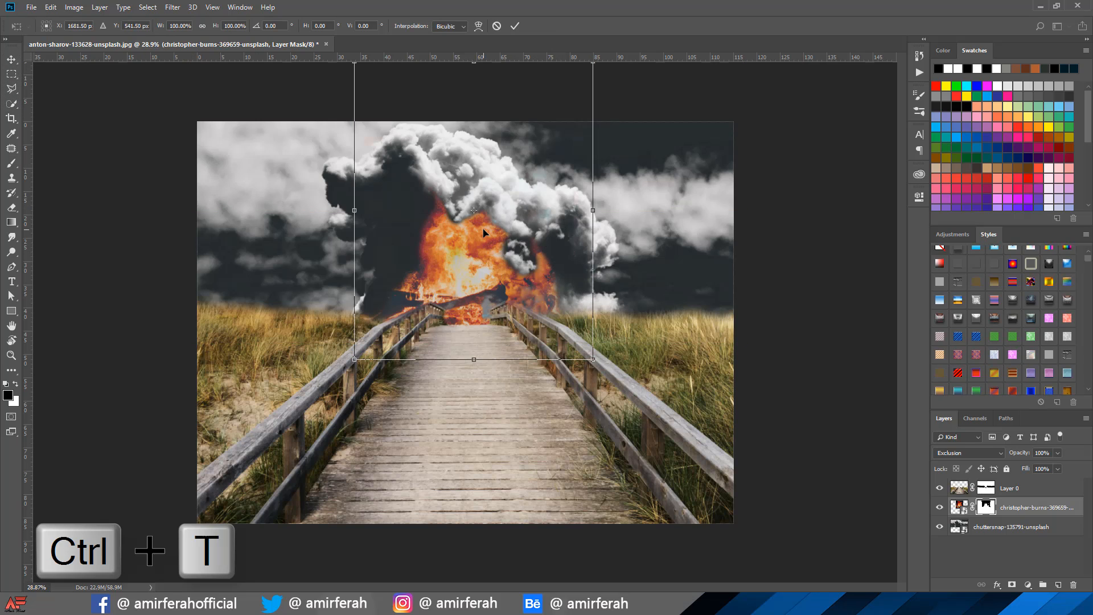
scroll(483, 232, "down", 2)
left_click_drag(552, 139, 575, 115)
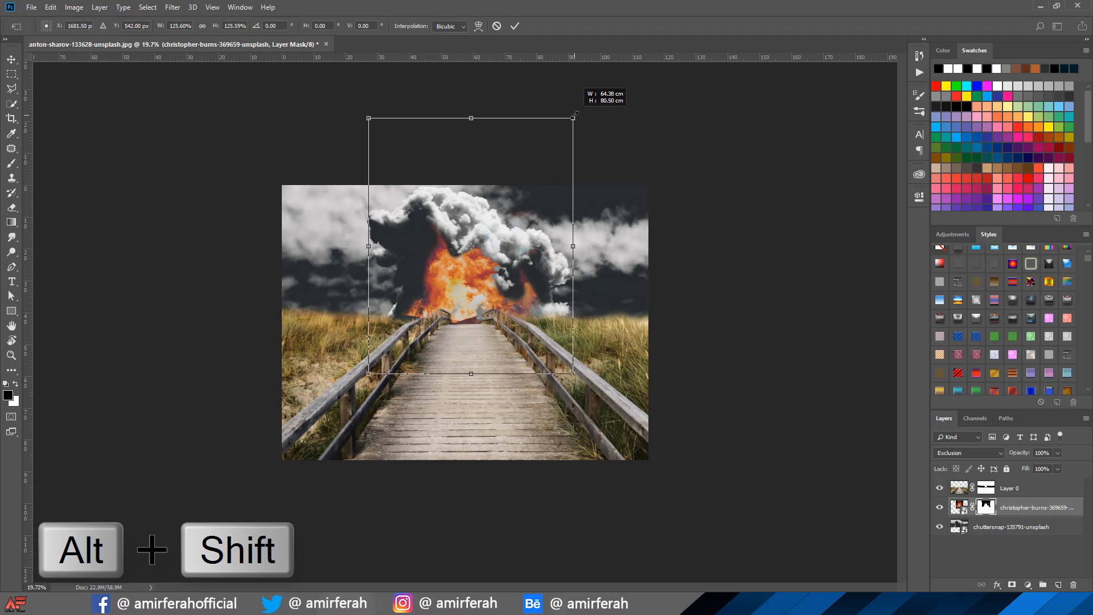
left_click_drag(463, 295, 457, 269)
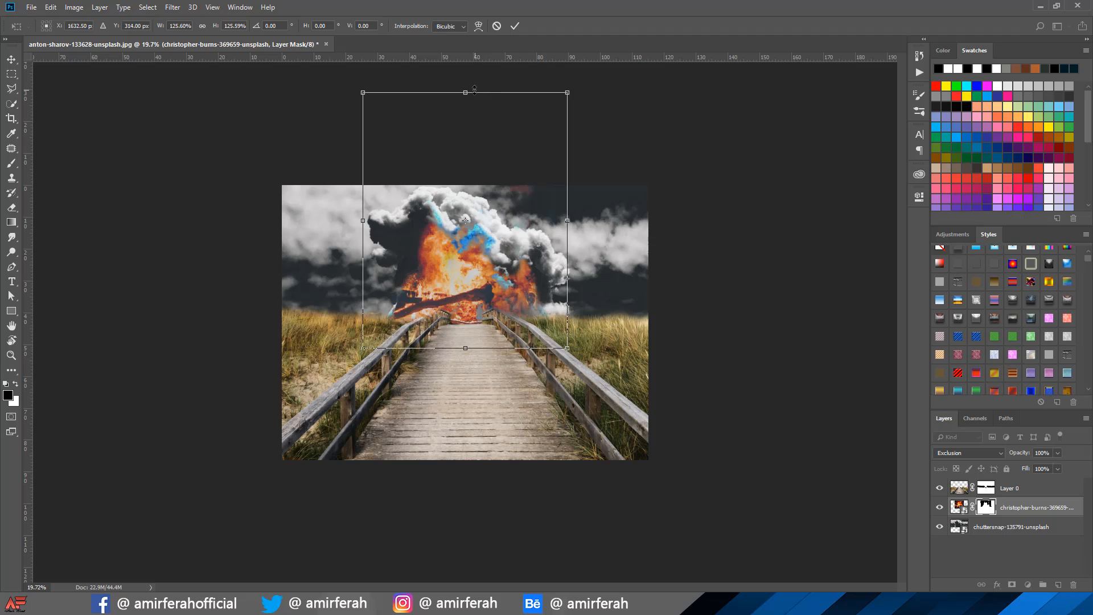
left_click_drag(475, 91, 484, 48)
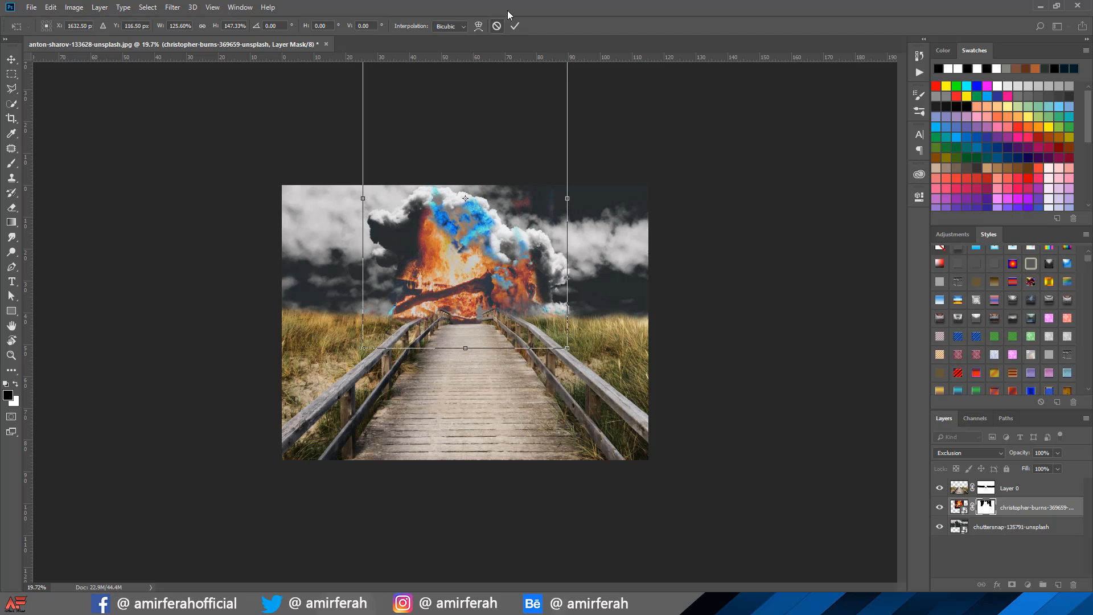
left_click(517, 26)
Brush black on the bonfire layer's mask to remove the blue tint over the large cloud and beside the flames.
scroll(482, 319, "up", 3)
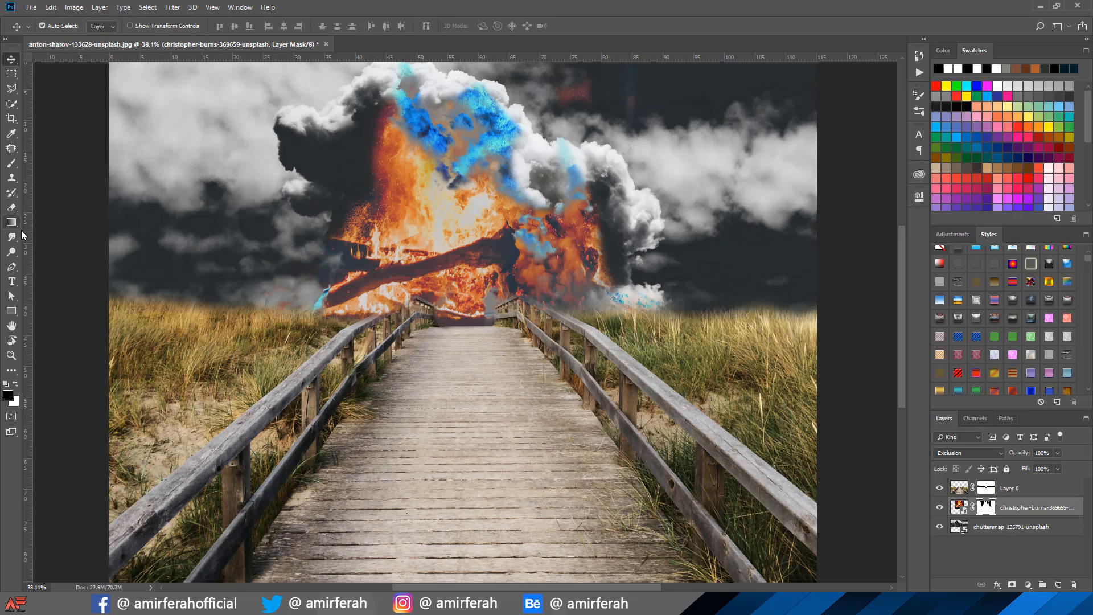
left_click(11, 164)
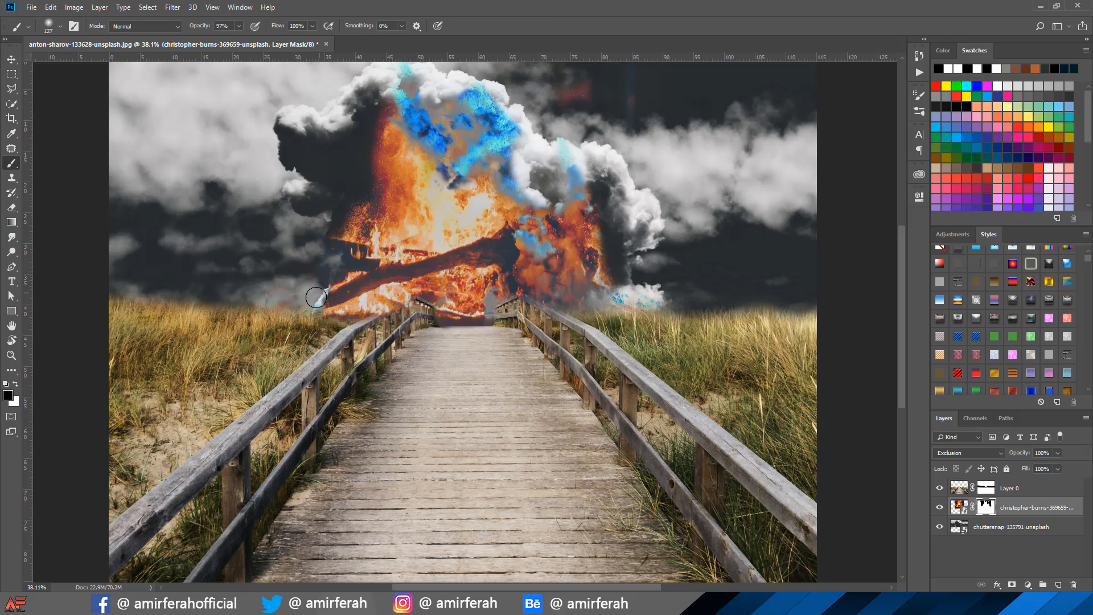
mouse_move(481, 142)
left_mouse_down()
mouse_move(505, 130)
mouse_move(499, 107)
mouse_move(460, 92)
mouse_move(478, 117)
mouse_move(437, 114)
mouse_move(402, 78)
mouse_move(413, 112)
mouse_move(452, 149)
mouse_move(372, 76)
mouse_move(500, 149)
mouse_move(529, 234)
mouse_move(548, 250)
mouse_move(530, 218)
mouse_move(580, 173)
mouse_move(580, 191)
mouse_move(533, 170)
mouse_move(444, 172)
mouse_move(476, 178)
left_mouse_up()
mouse_move(592, 260)
left_mouse_down()
mouse_move(632, 300)
mouse_move(666, 303)
left_mouse_up()
mouse_move(533, 229)
left_mouse_down()
mouse_move(522, 218)
mouse_move(561, 204)
left_mouse_up()
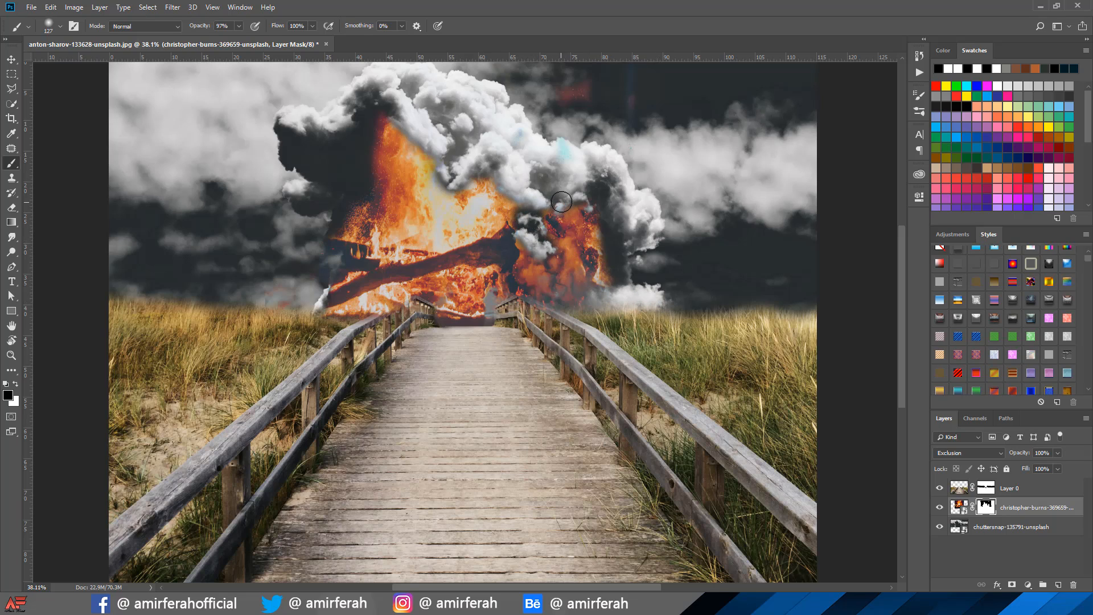
scroll(583, 250, "down", 2)
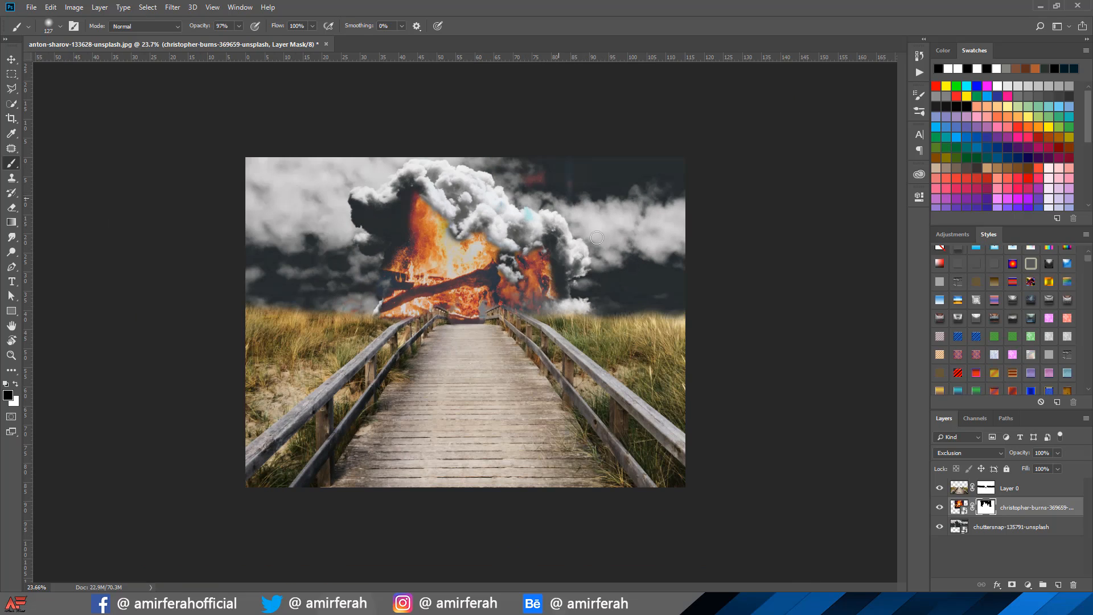
scroll(597, 238, "down", 2)
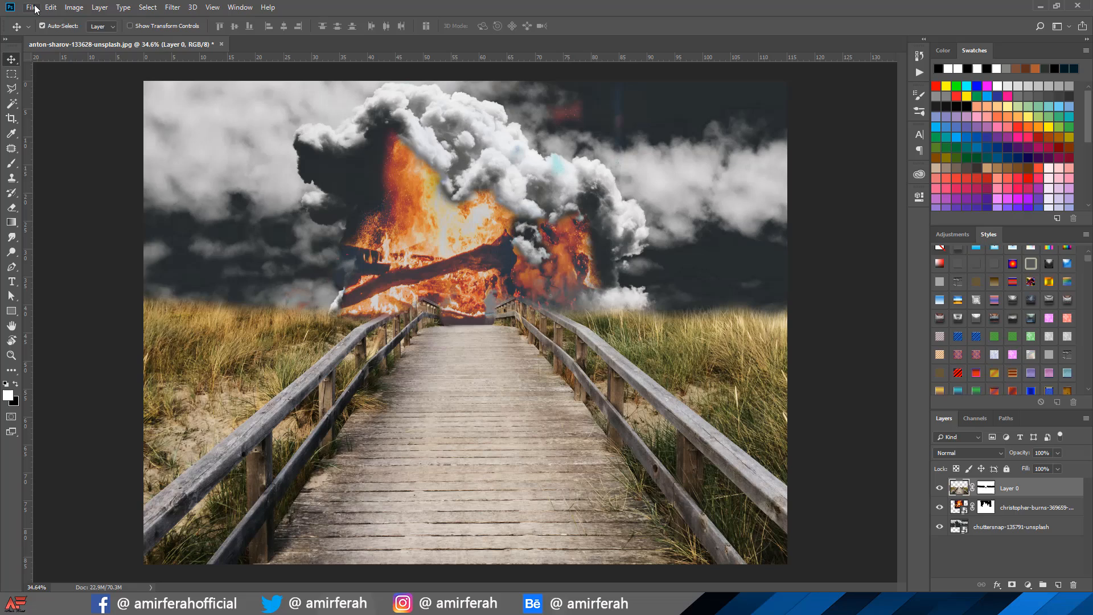
Open the photo of the running man on a white background and unlock its background layer.
left_click(36, 8)
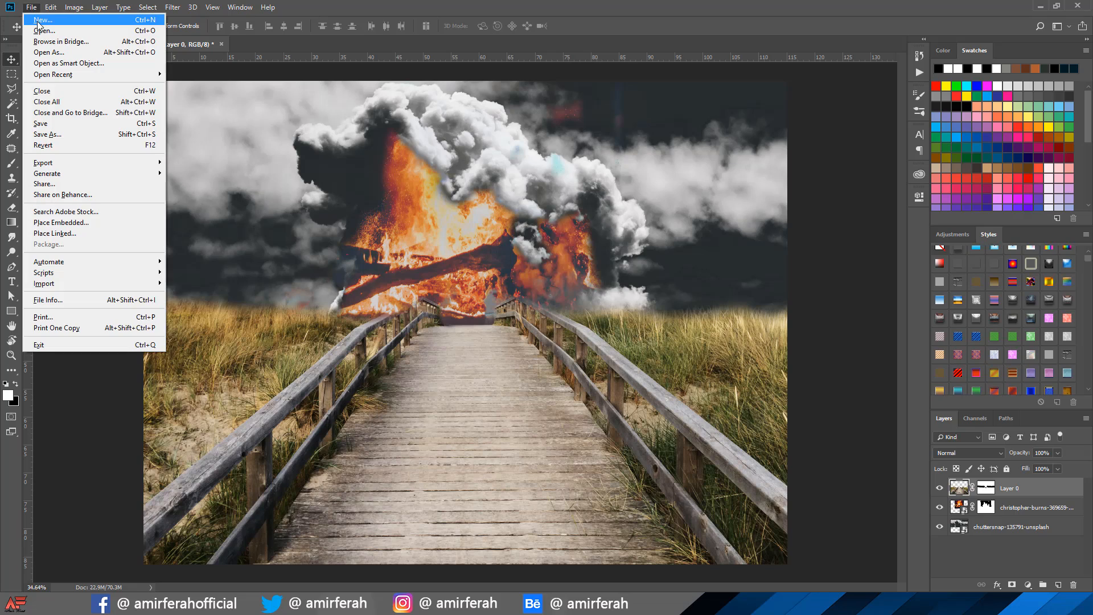
left_click(41, 28)
double_click(458, 133)
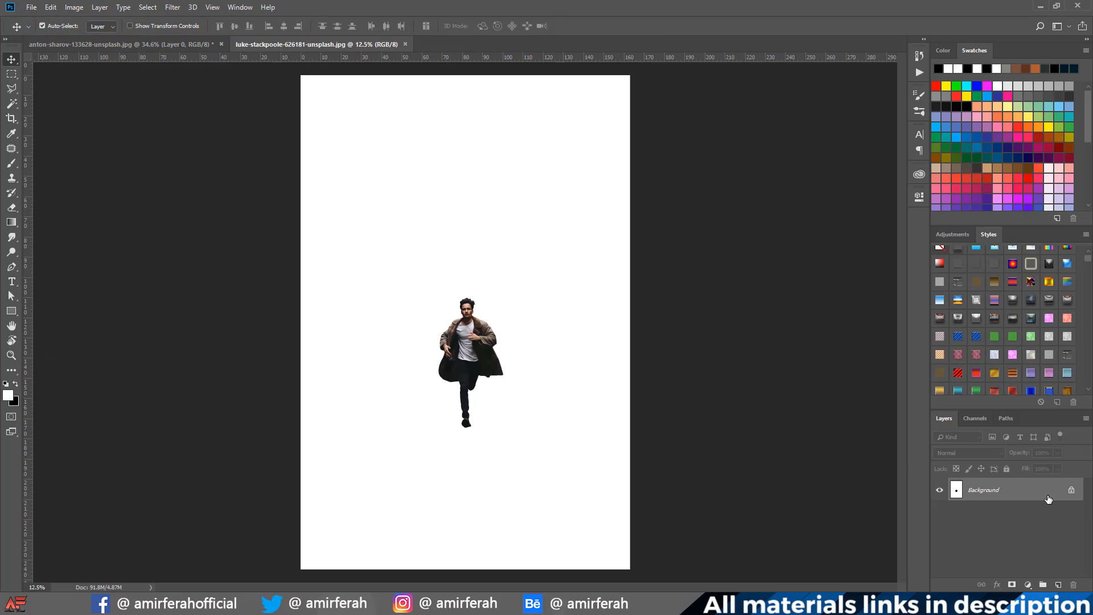
left_click(1071, 493)
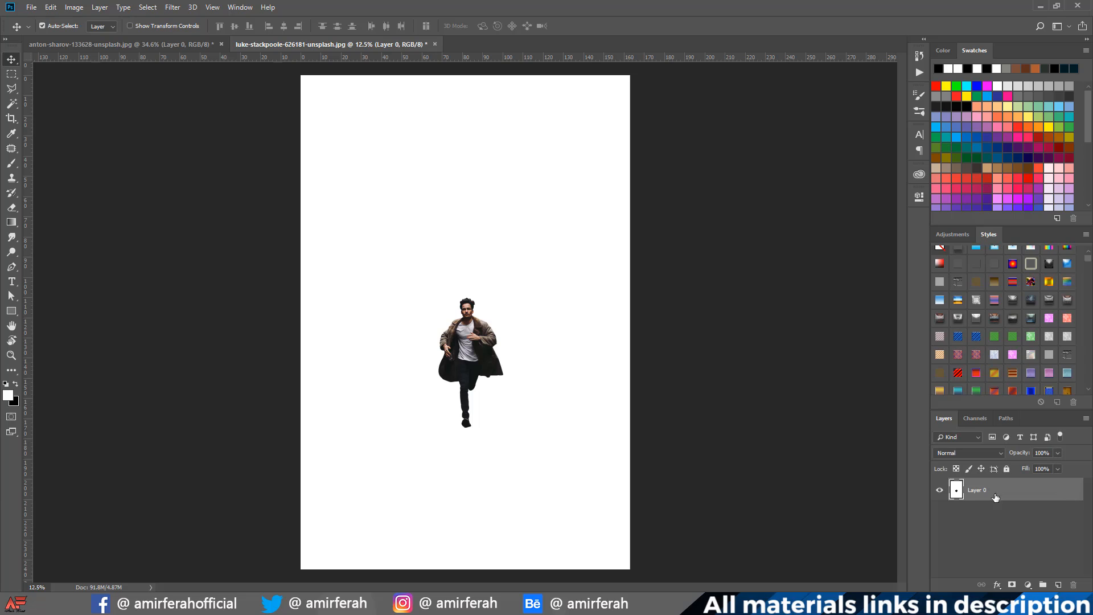
Select the white background around the running man with the Magic Wand, cut it to a separate layer and hide that layer.
left_click(11, 103)
left_click(40, 117)
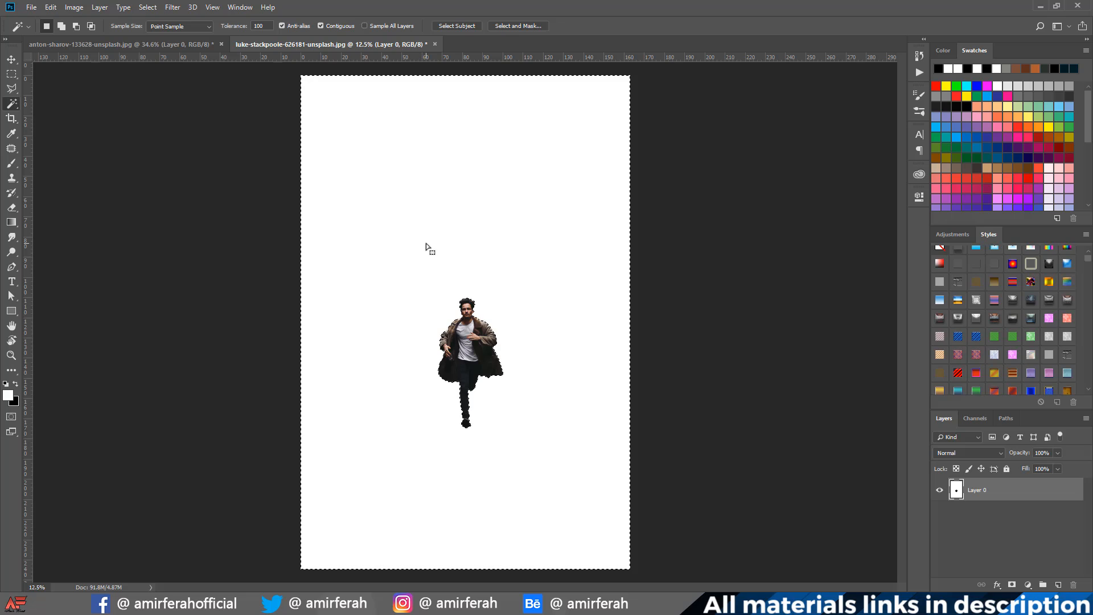
right_click(427, 246)
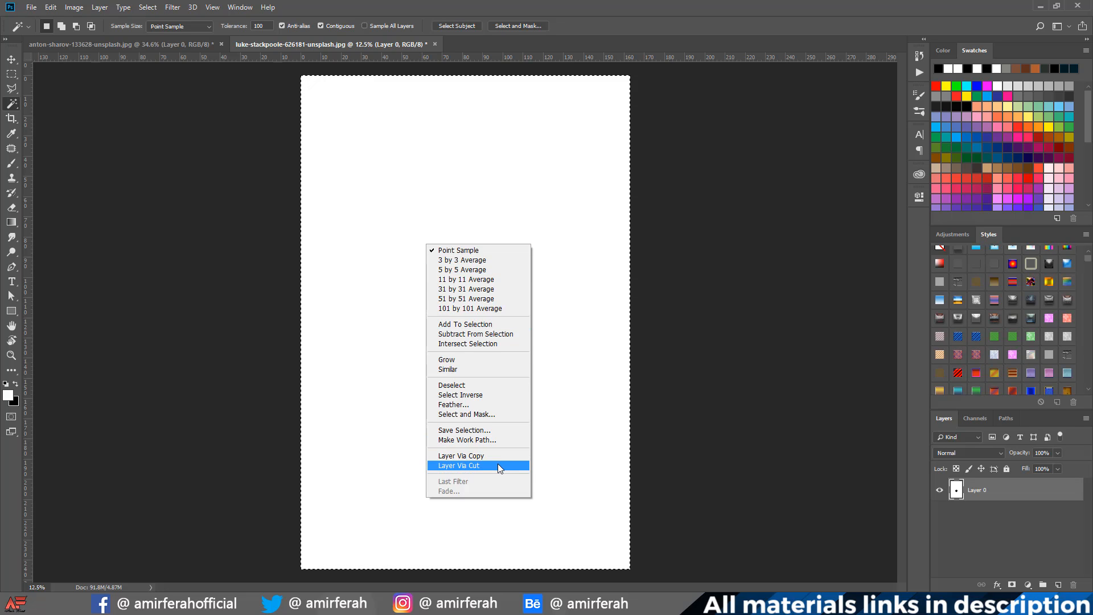
left_click(499, 465)
left_click(939, 490)
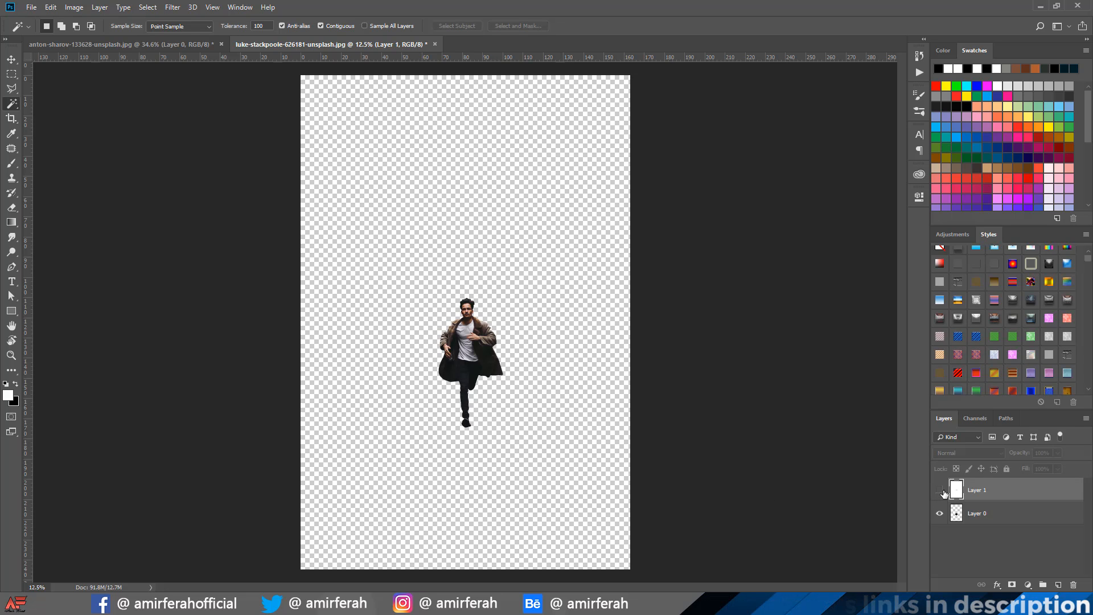
Move the cut-out running man into the boardwalk composition and place him in the foreground on the boardwalk.
left_click(957, 516)
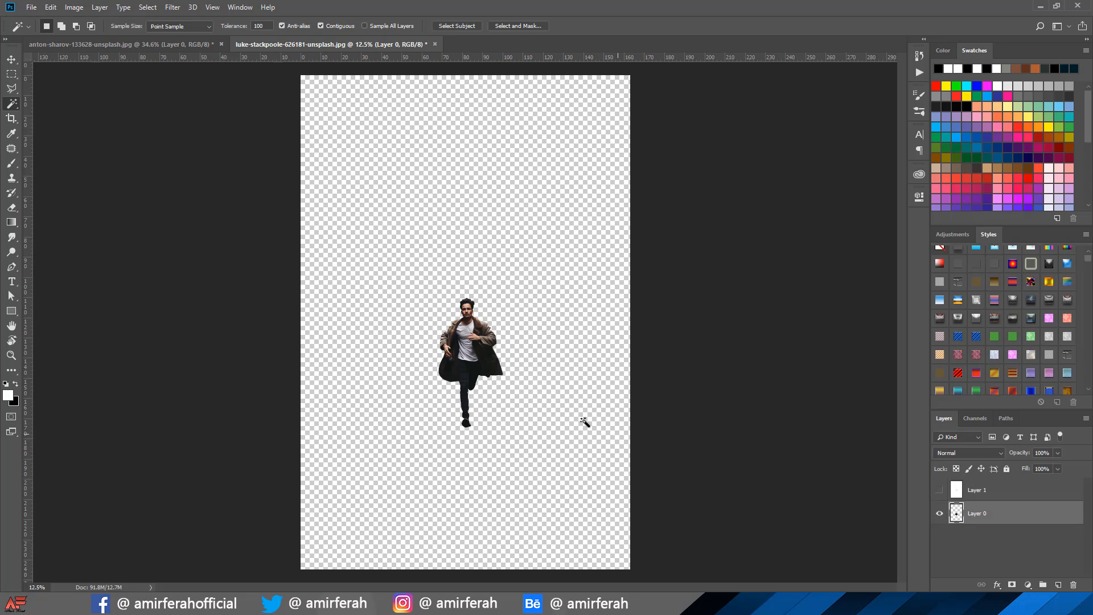
left_click(11, 59)
left_click_drag(483, 449, 447, 380)
scroll(473, 387, "down", 2)
scroll(513, 405, "down", 2)
scroll(519, 408, "up", 1)
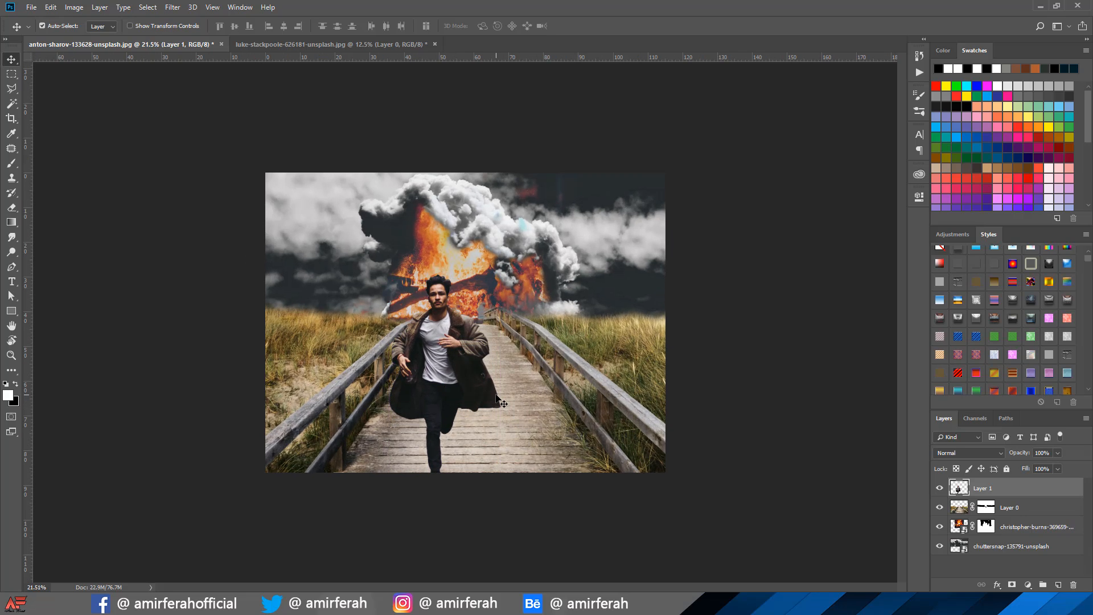
scroll(500, 401, "up", 1)
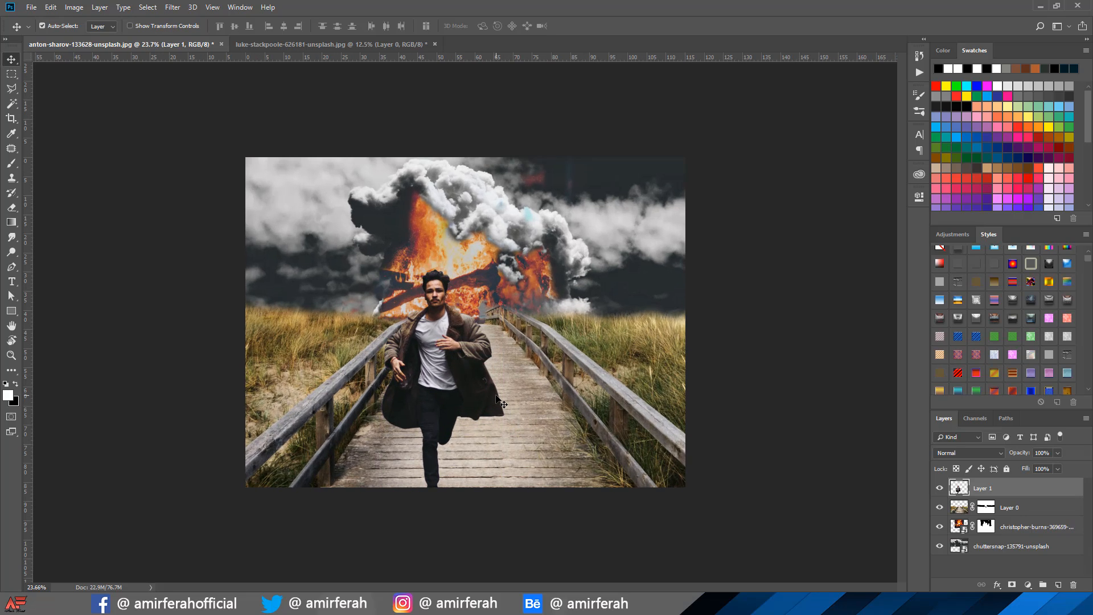
Rasterize the bonfire smart object and erase the leftover red smudge in the dark sky with a 50 px eraser.
left_click(983, 526)
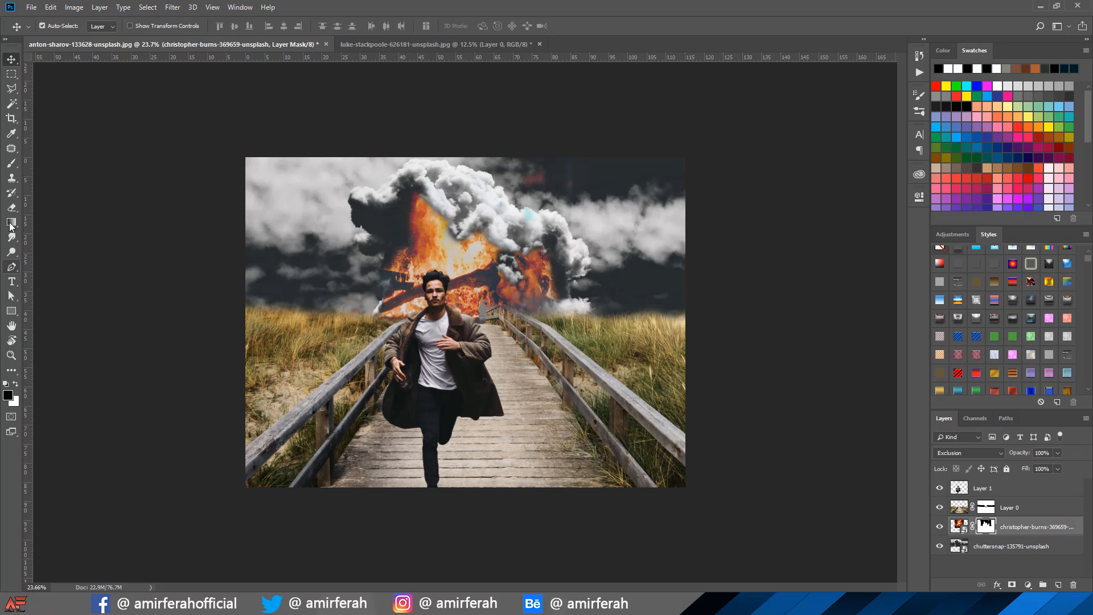
left_click(12, 207)
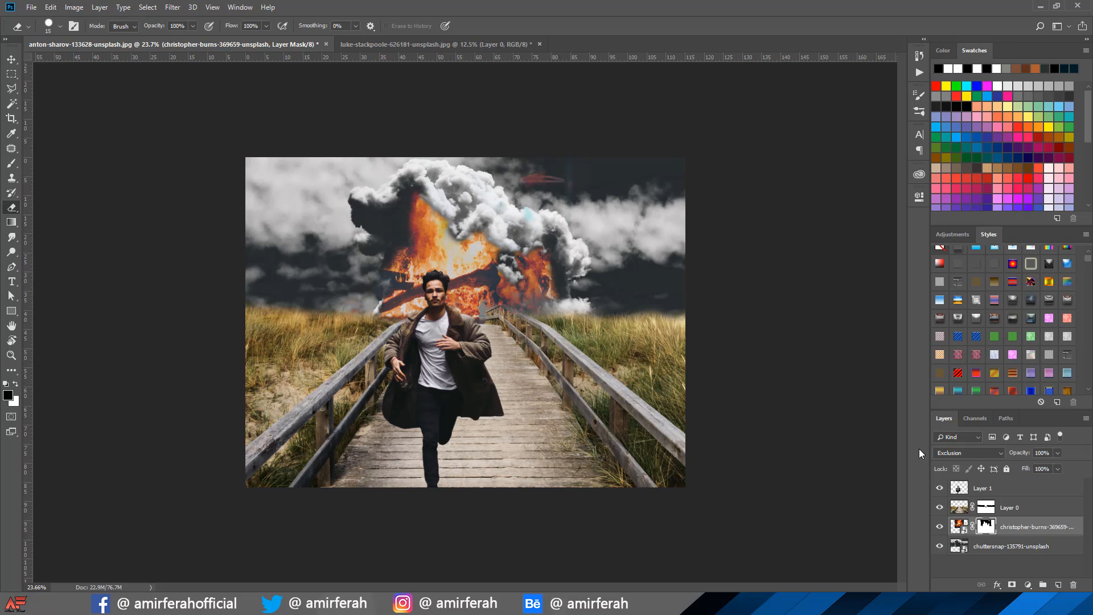
left_click(955, 526)
left_click(549, 188)
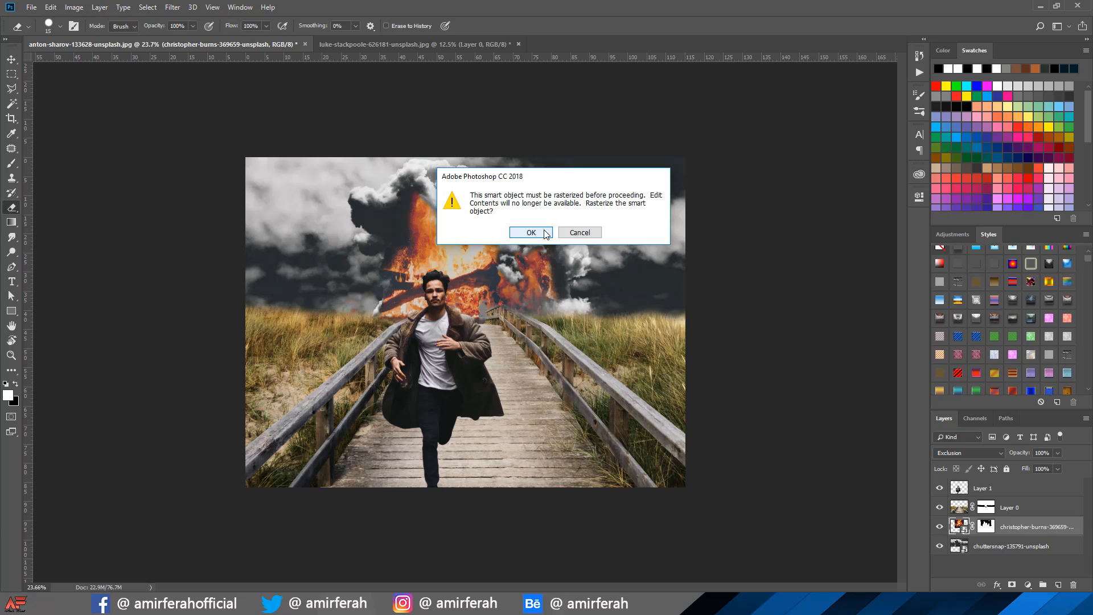
key("Return")
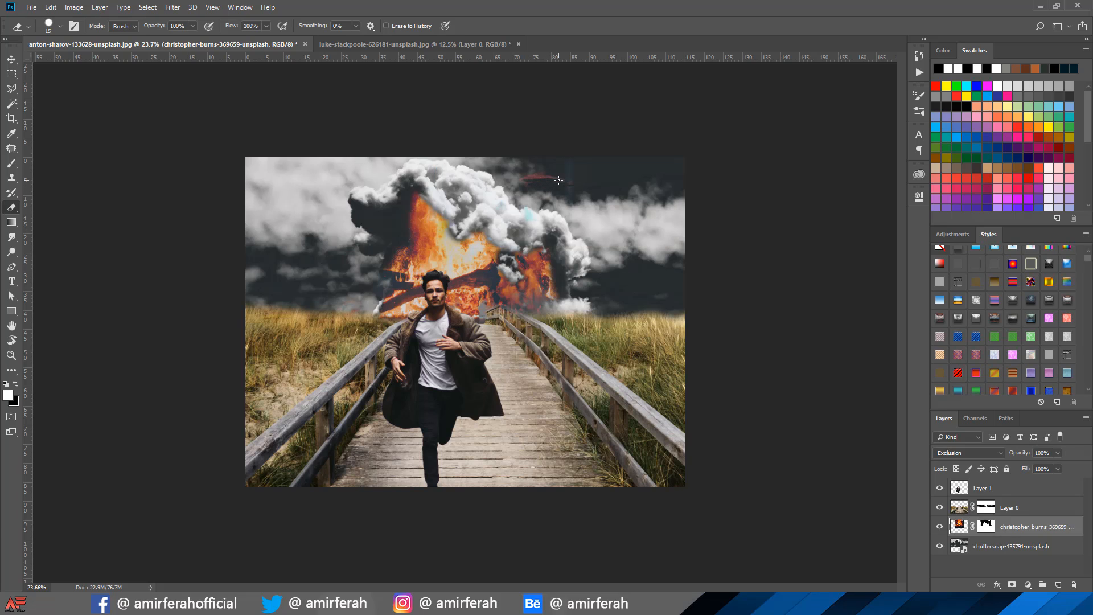
right_click(559, 179)
left_click_drag(563, 177, 535, 178)
Create a new empty layer above the running man's layer.
left_click(970, 491)
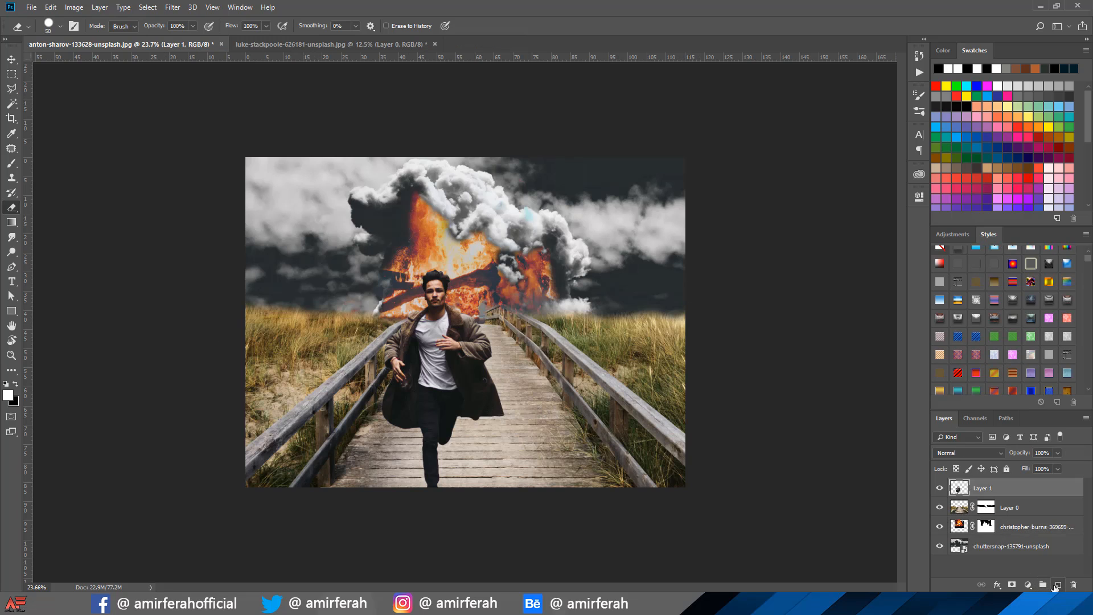
left_click(1058, 585)
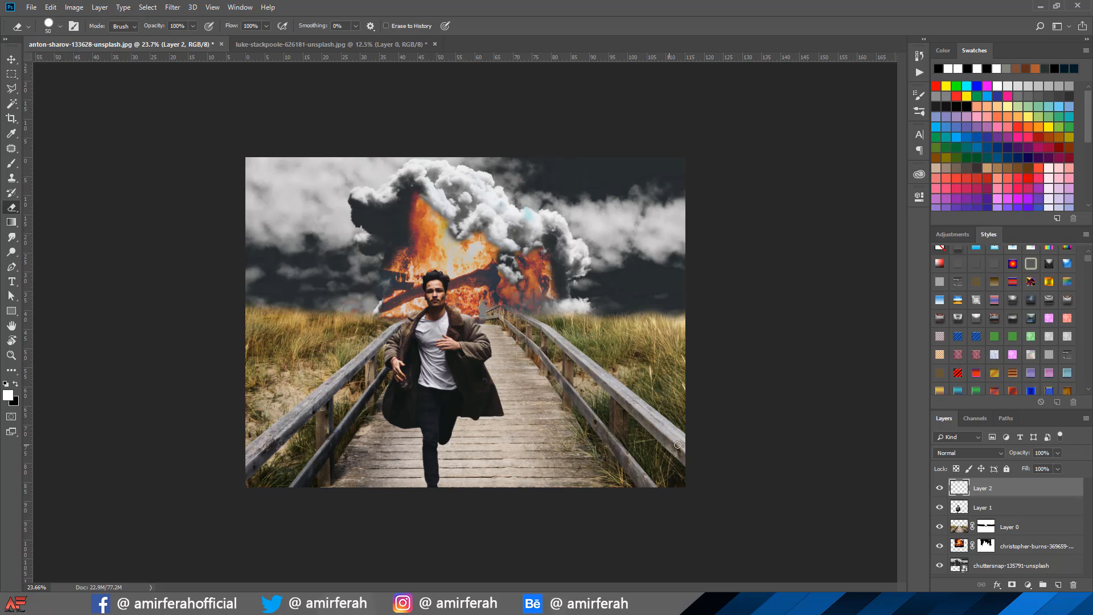
left_click(14, 65)
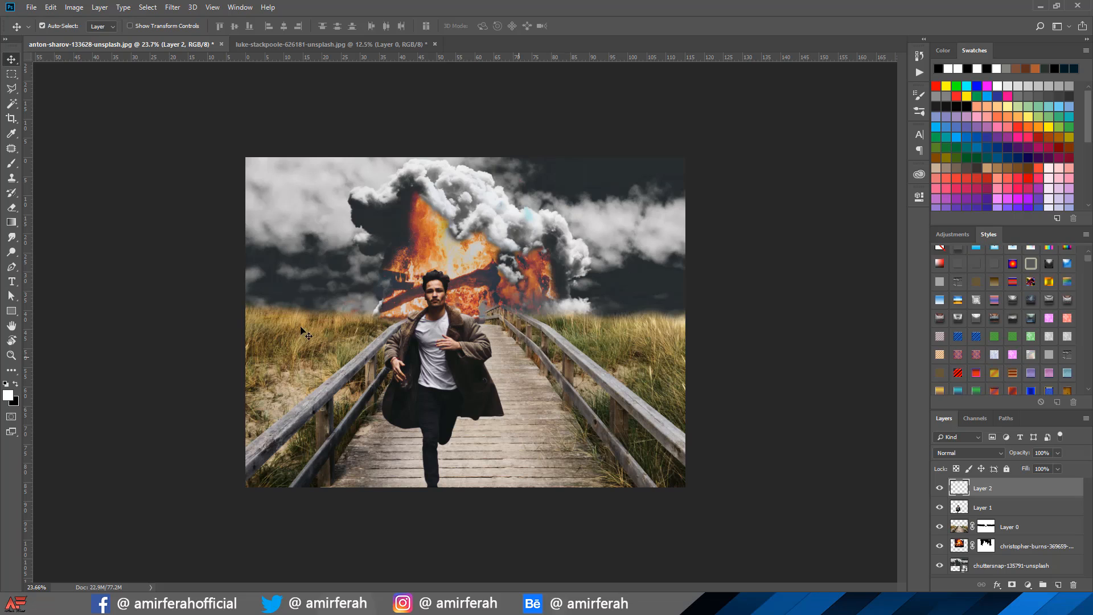
Choose the Fog 1 brush from the 20 Fog PS Brushes set at 2500 px.
left_click(11, 163)
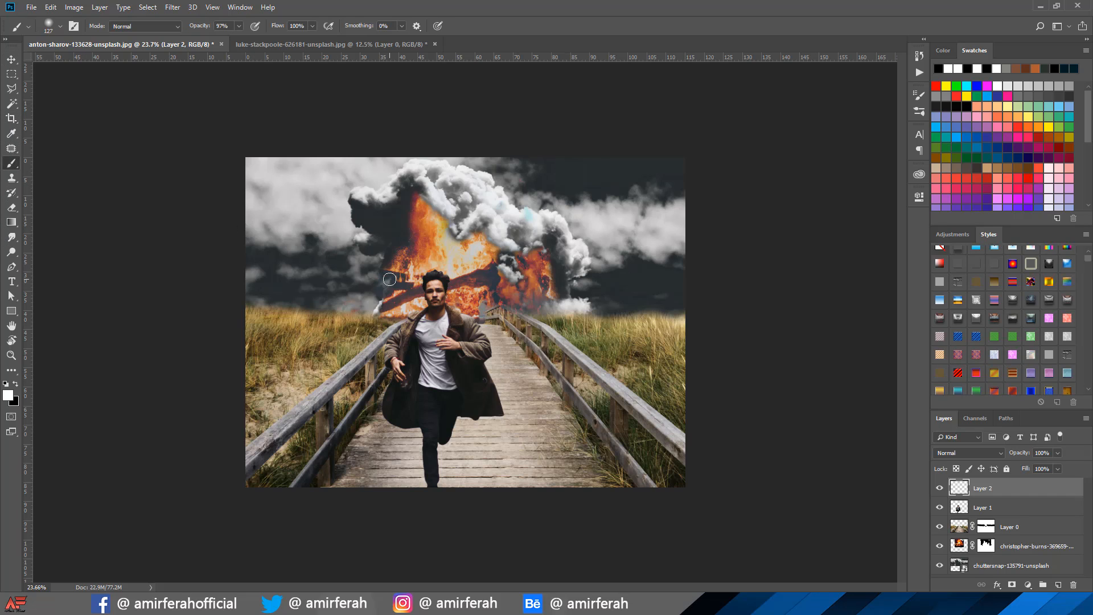
right_click(390, 279)
scroll(551, 468, "down", 5)
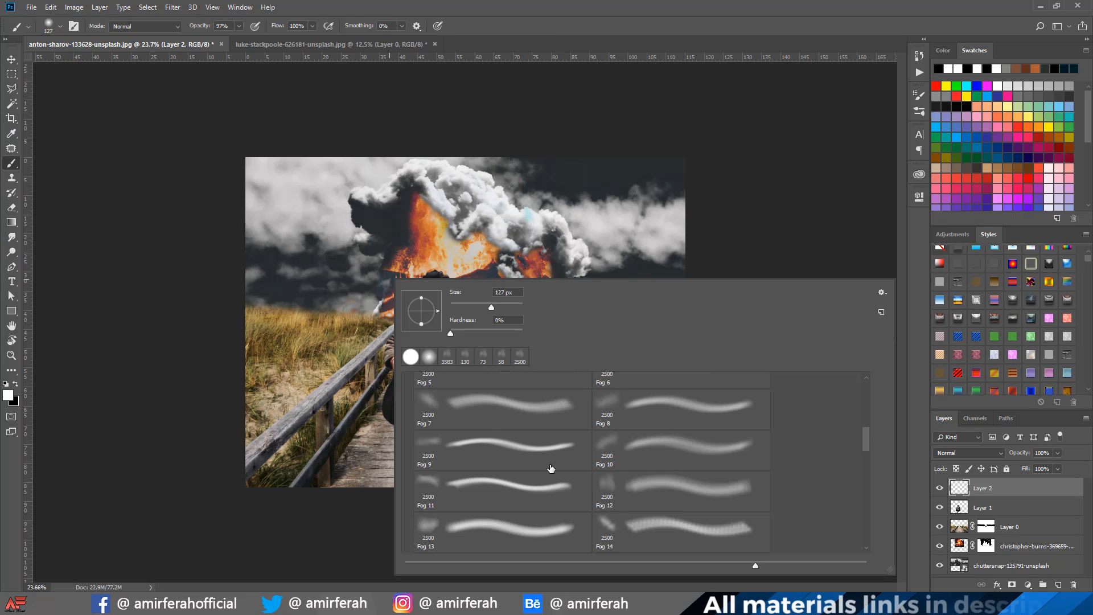
scroll(551, 468, "up", 3)
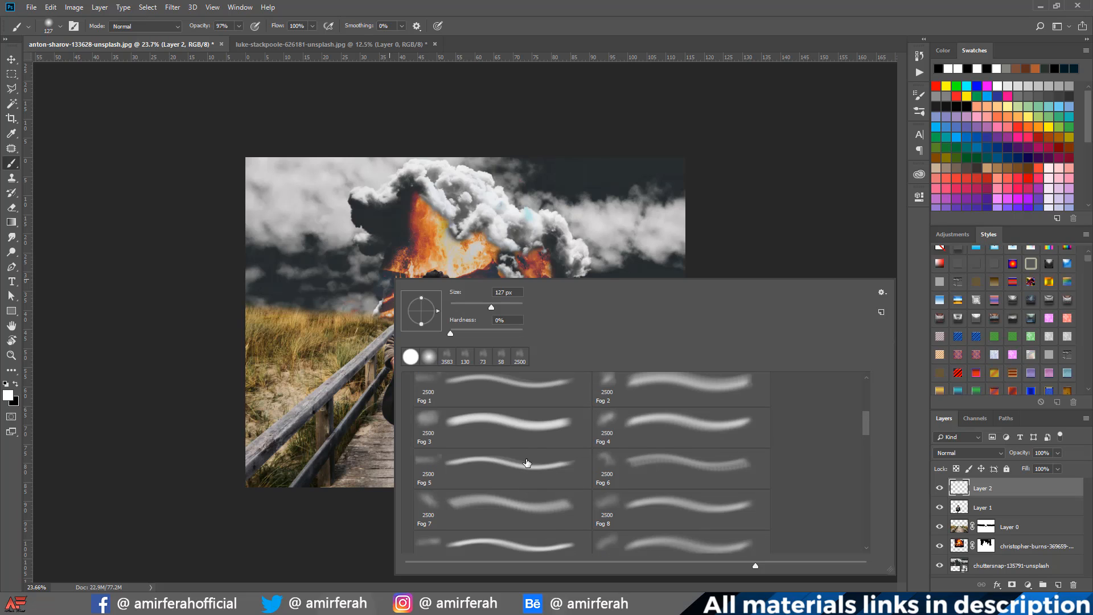
scroll(527, 463, "up", 3)
left_click(407, 413)
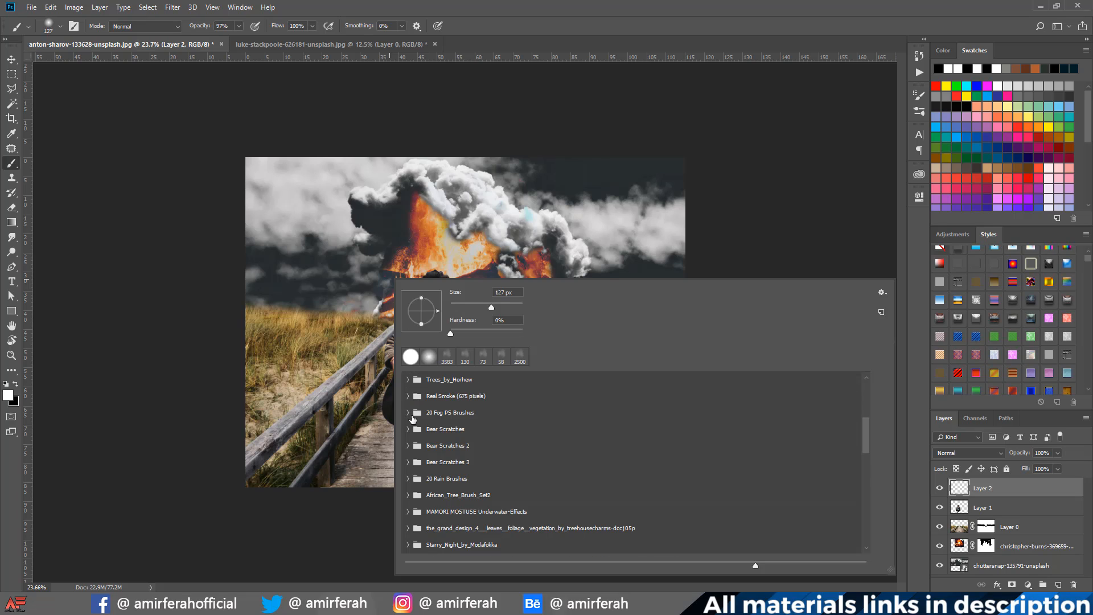
left_click(454, 419)
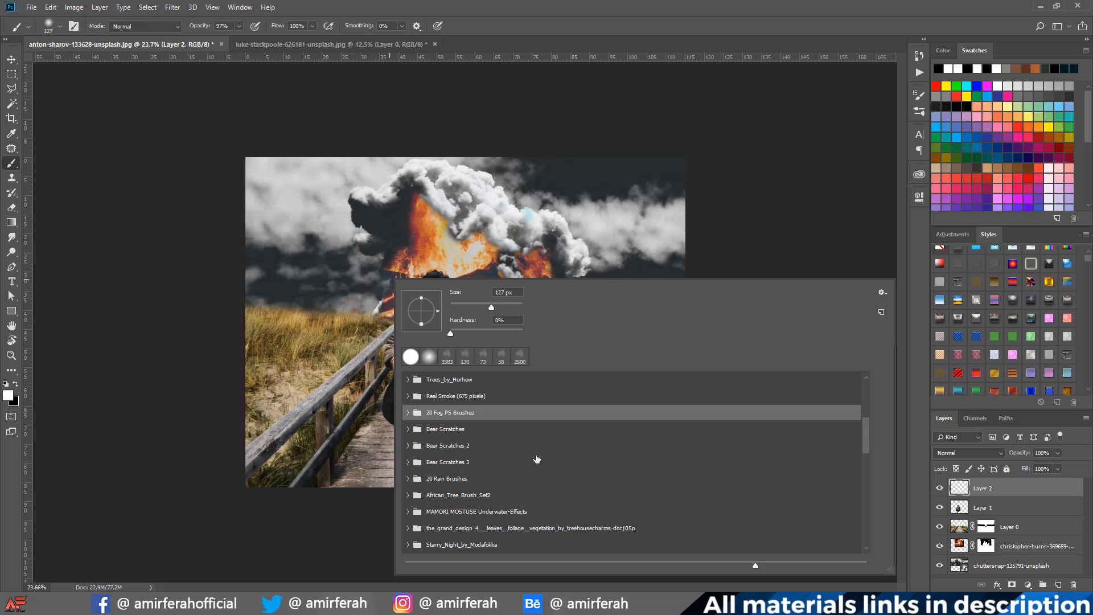
left_click(408, 412)
scroll(598, 466, "down", 1)
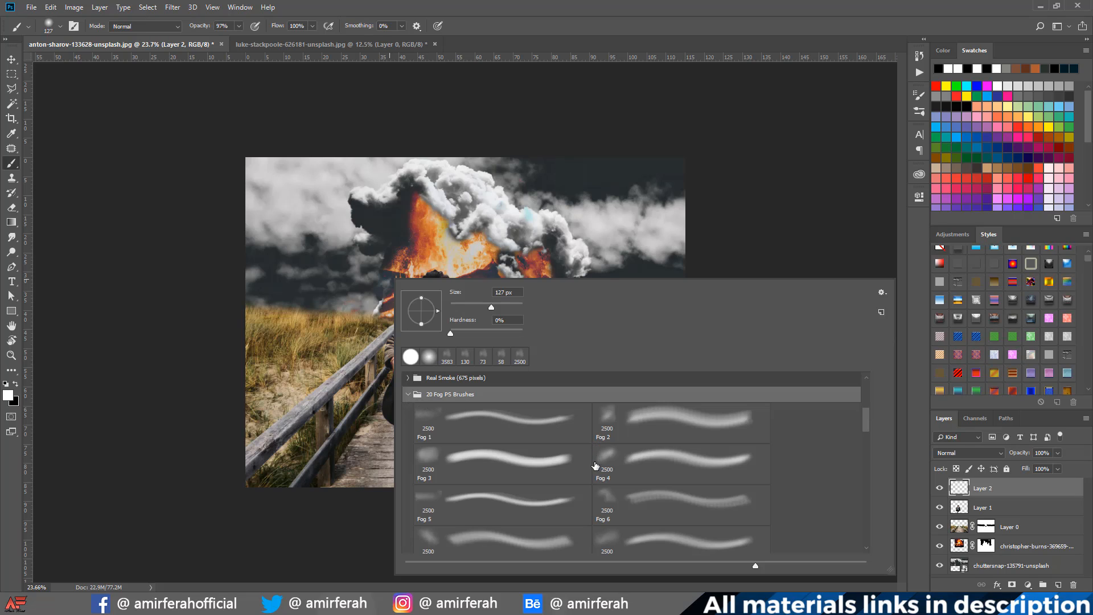
left_click(430, 436)
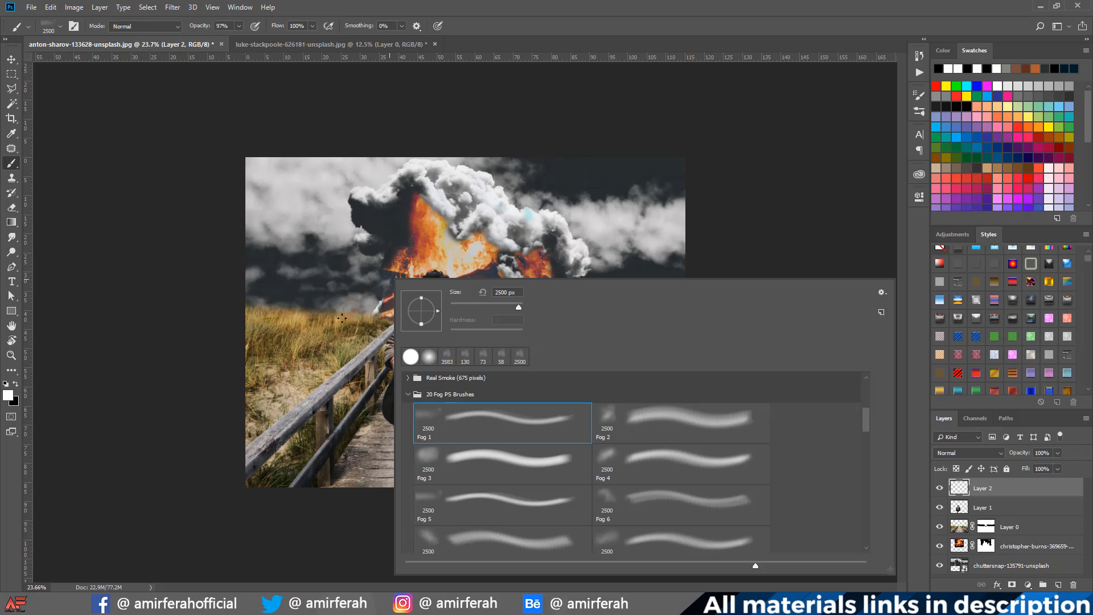
left_click(538, 23)
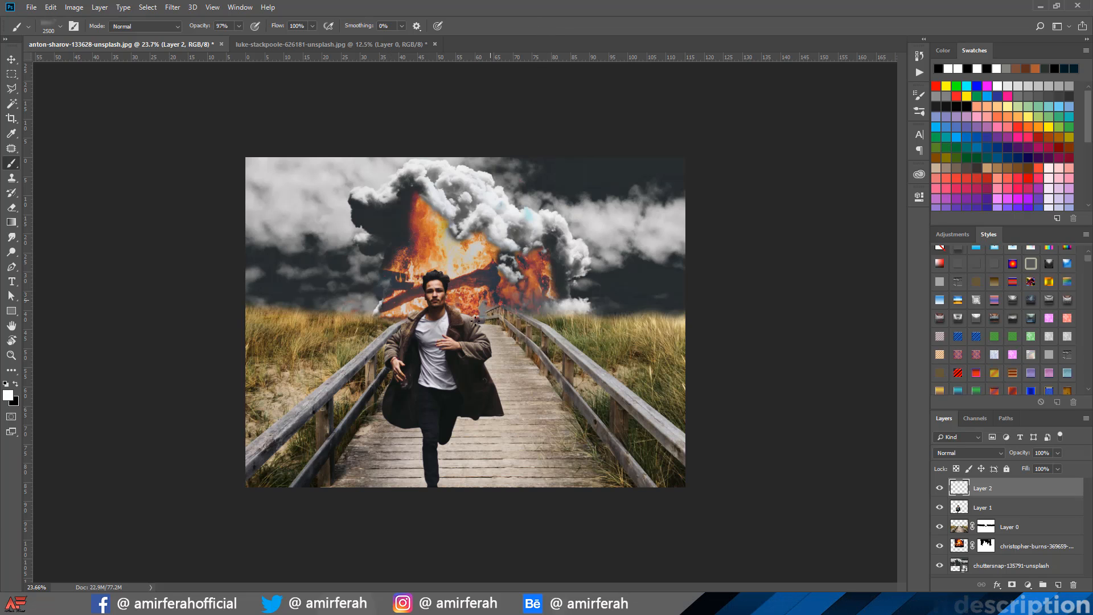
Build up soft white fog over the boardwalk, the runner's legs, the grass on both sides and the sky with repeated brush dabs.
left_click(513, 338)
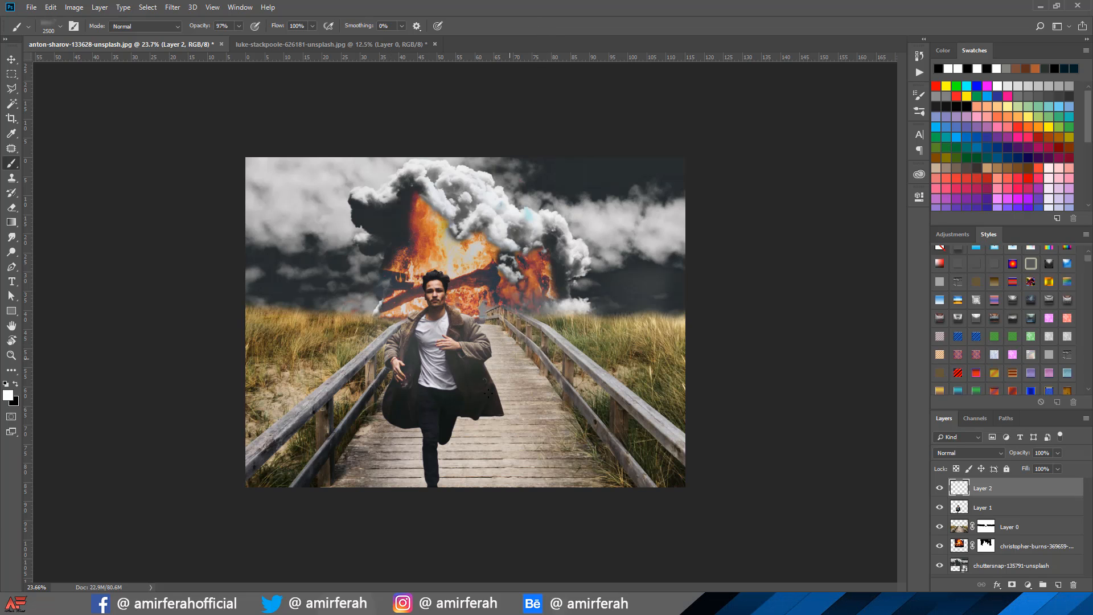
left_click(497, 446)
left_click(595, 455)
left_click(667, 373)
left_click(665, 316)
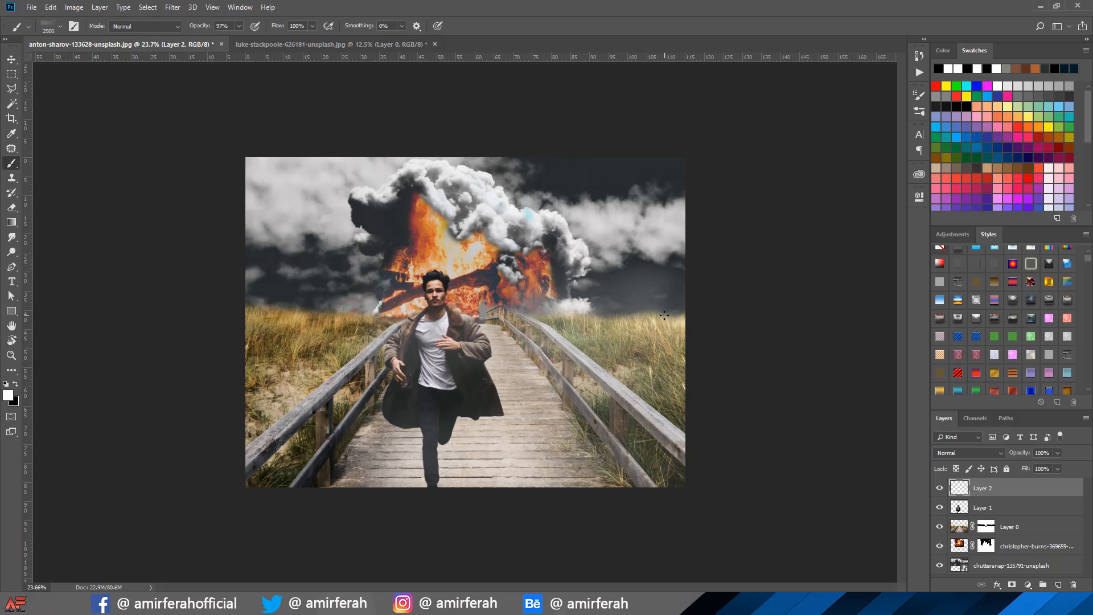
left_click(384, 427)
left_click(287, 407)
left_click(296, 342)
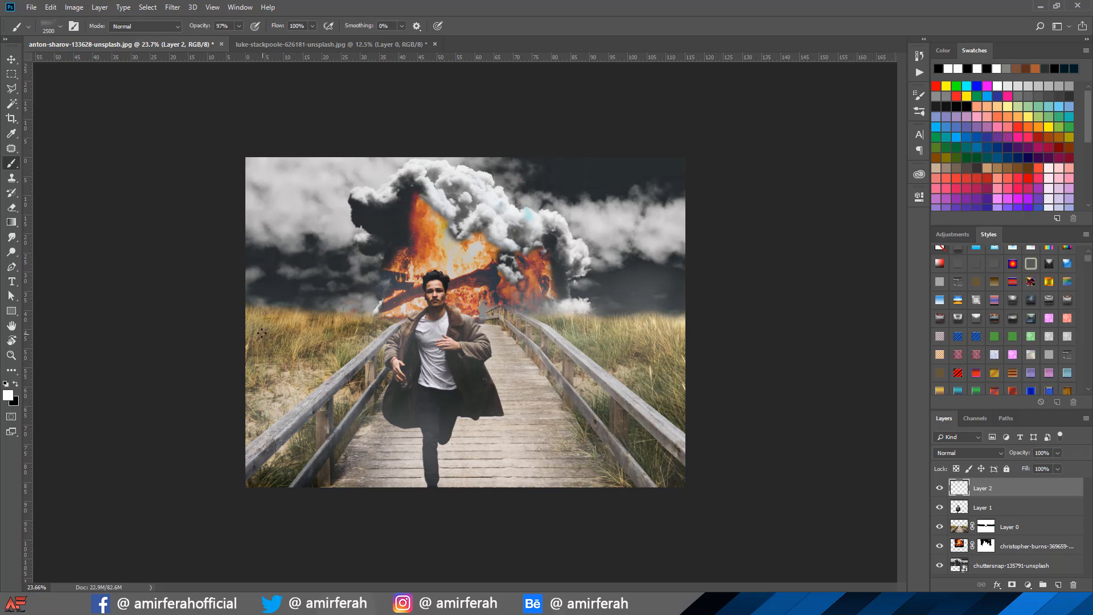
left_click(282, 234)
left_click(571, 188)
left_click(594, 271)
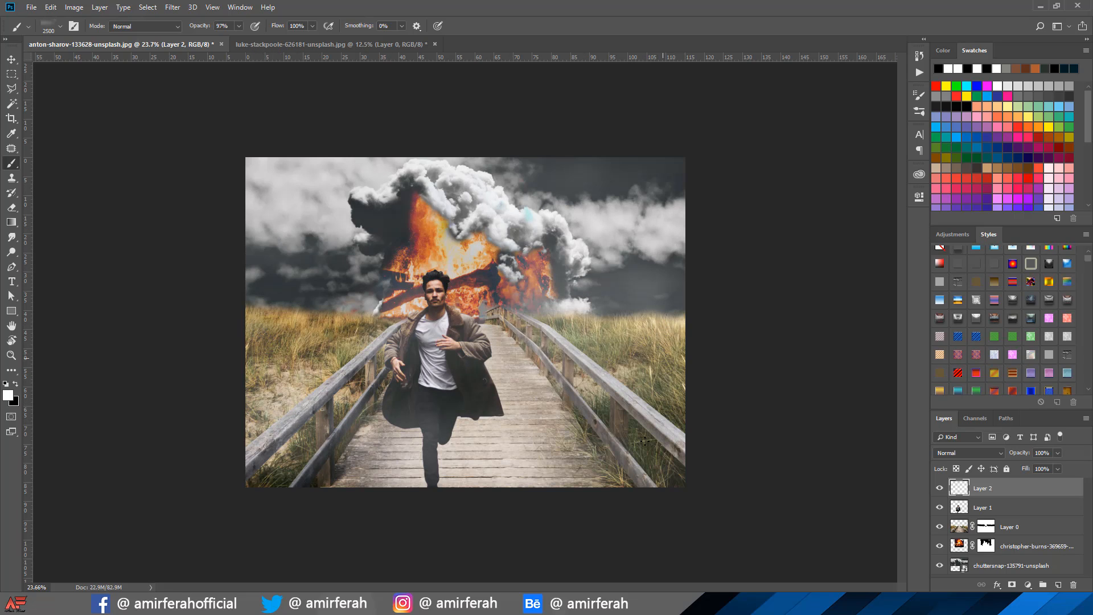
left_click(537, 467)
left_click(619, 401)
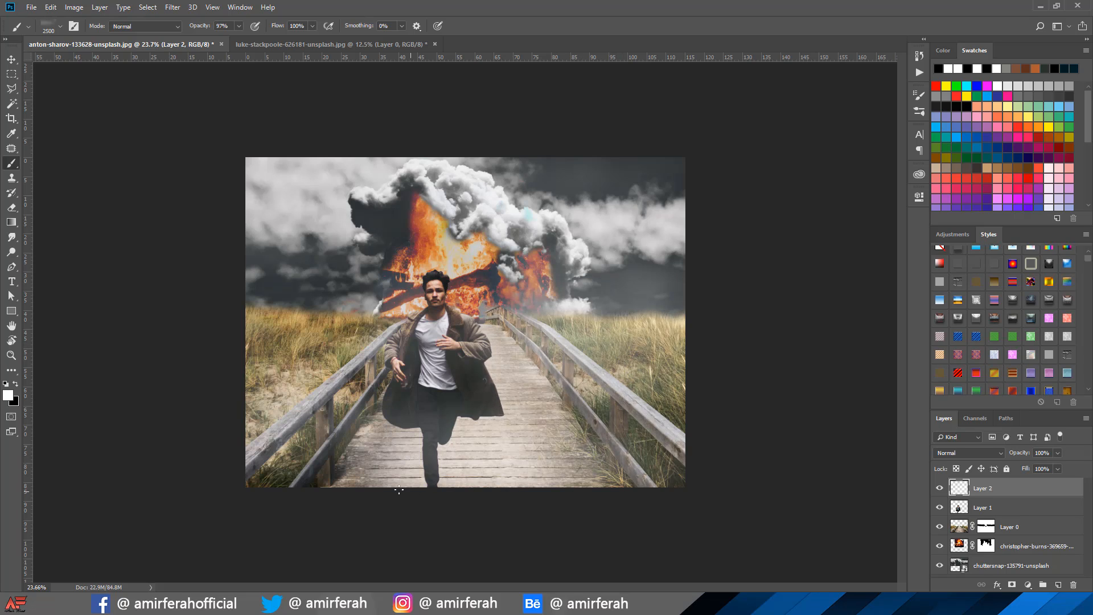
left_click(276, 397)
left_click(281, 487)
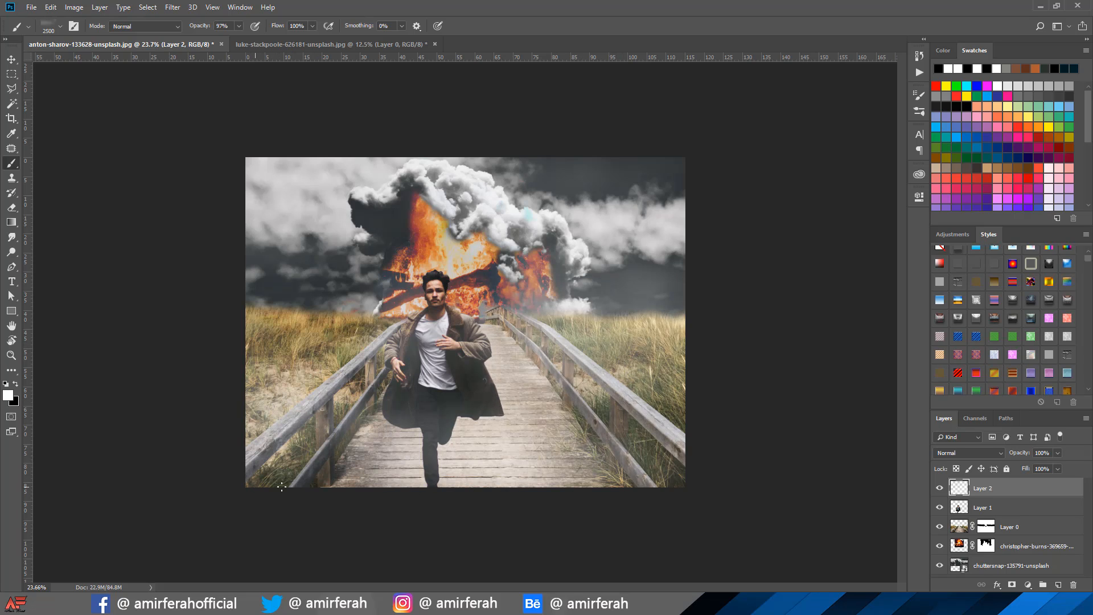
scroll(627, 394, "down", 2)
left_click(638, 391)
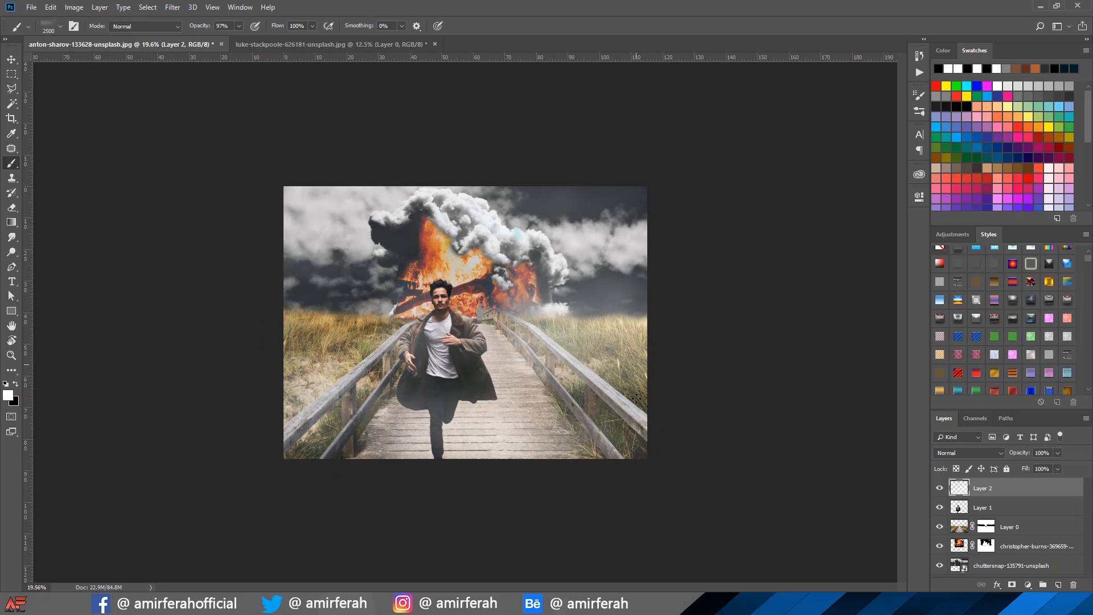
left_click(584, 401)
left_click(574, 451)
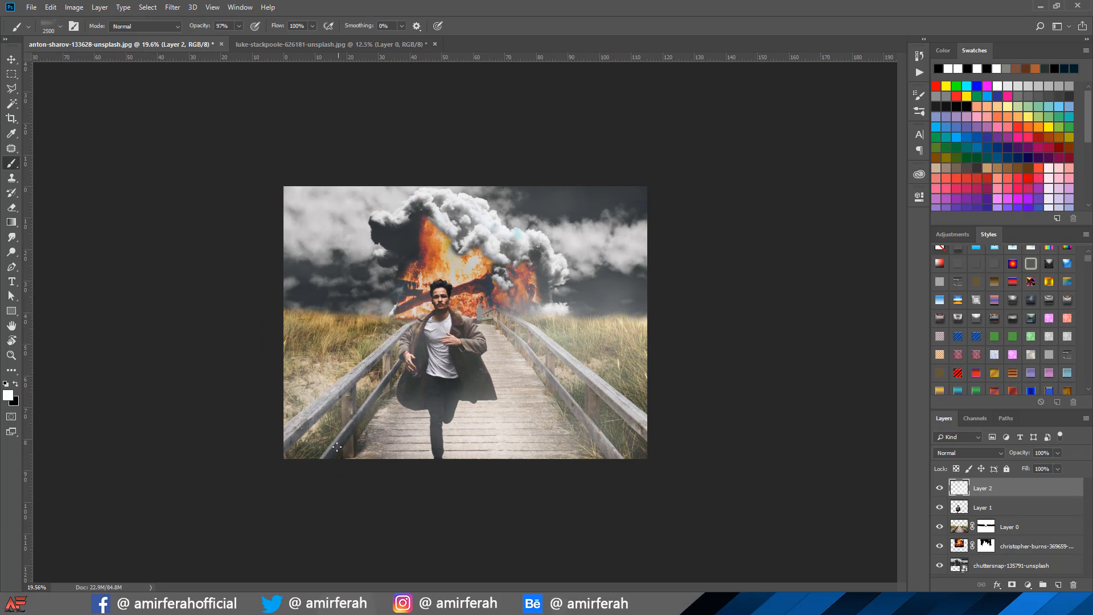
left_click(337, 447)
left_click(276, 433)
left_click(298, 312)
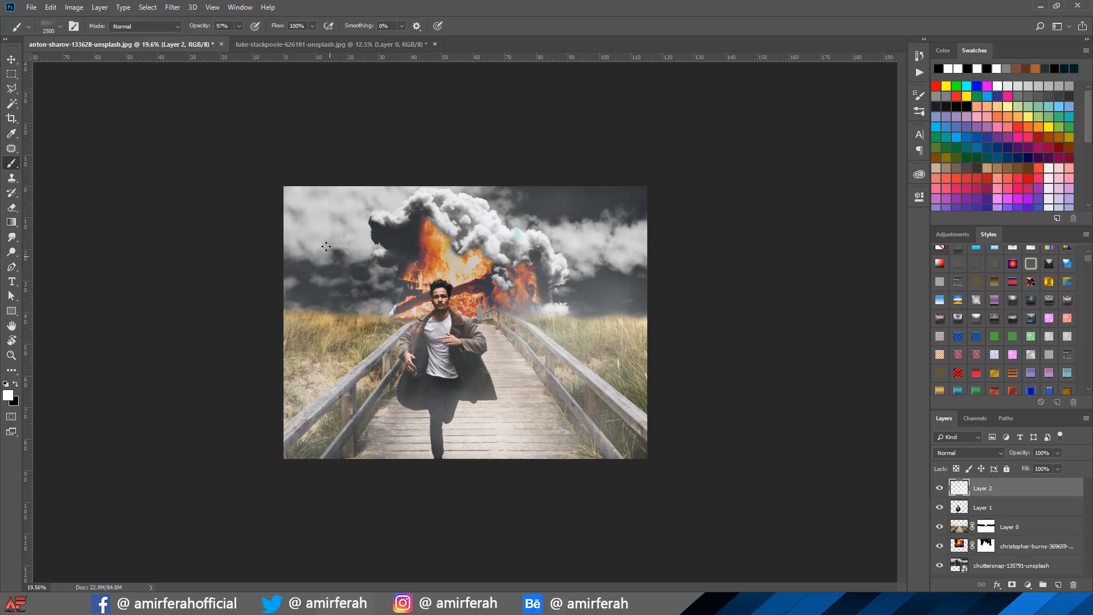
left_click(306, 200)
left_click(579, 203)
left_click(569, 272)
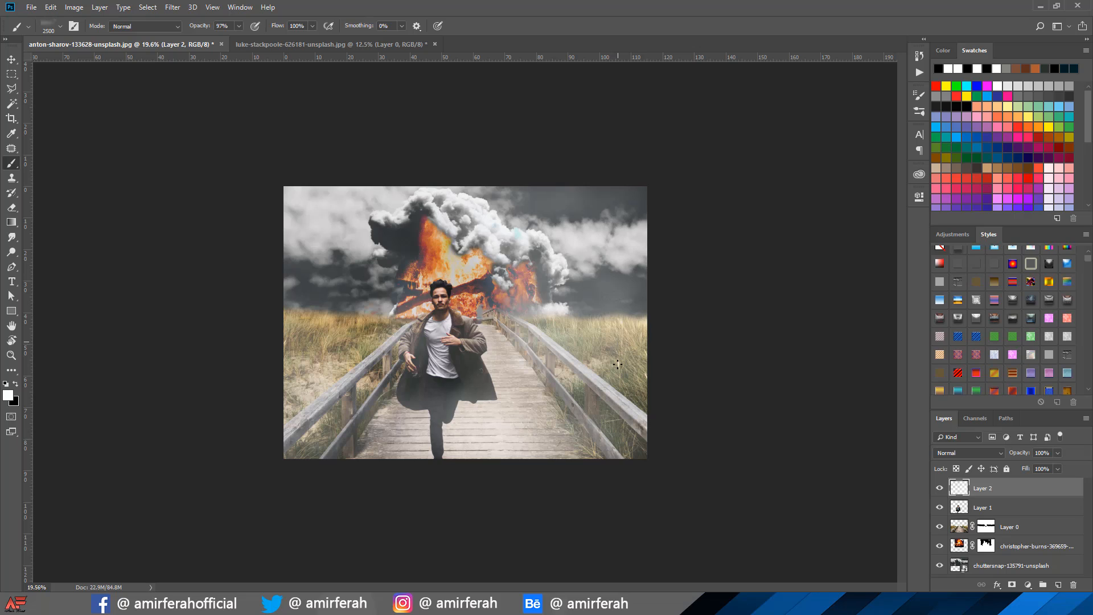
left_click(558, 415)
left_click(509, 451)
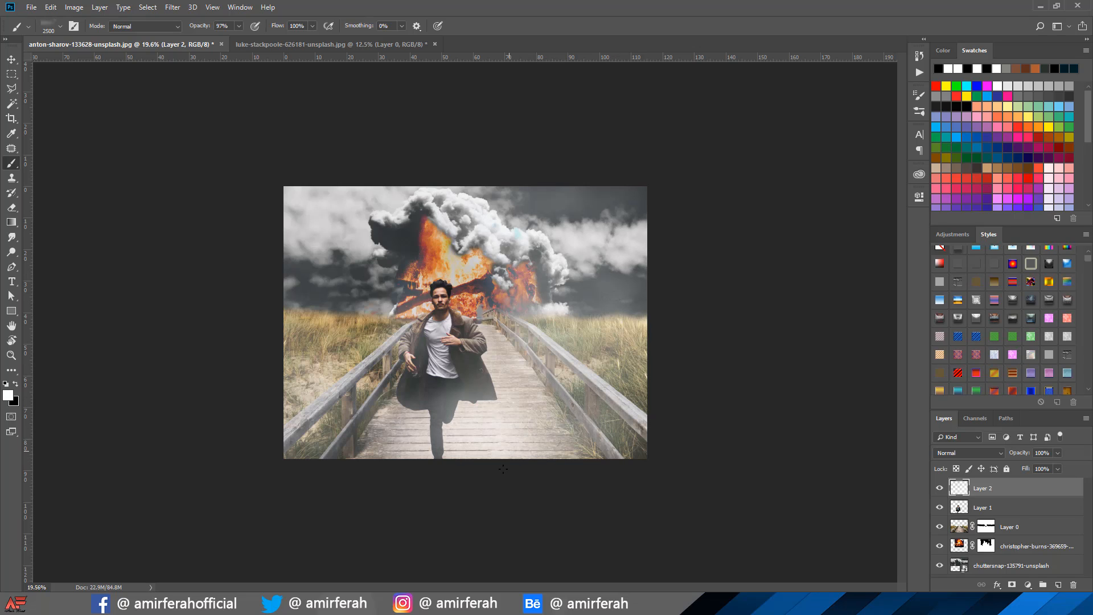
scroll(477, 406, "up", 2)
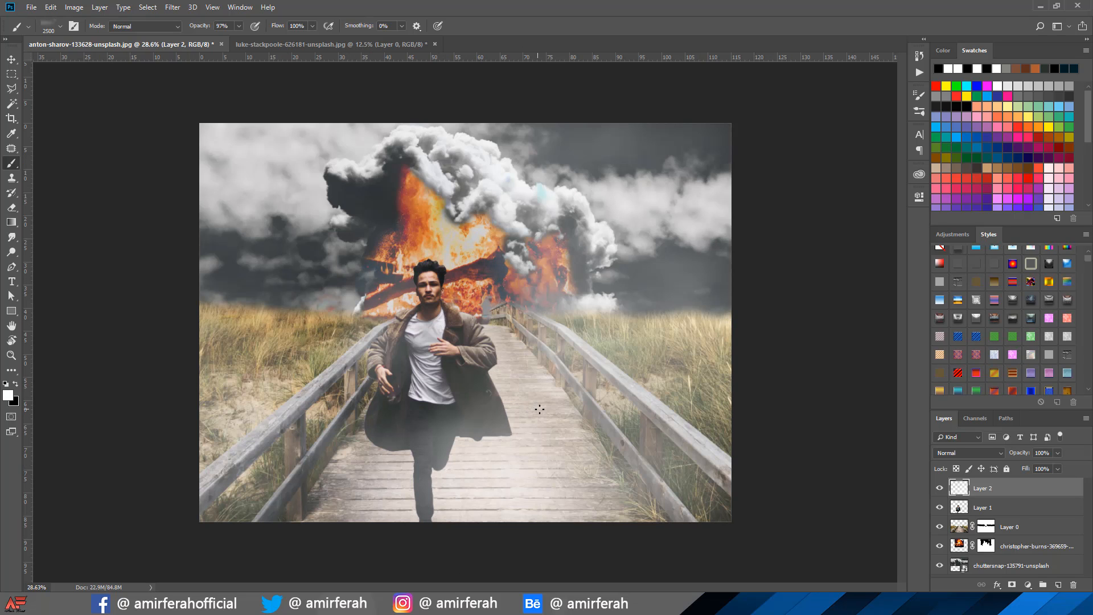
scroll(573, 412, "down", 1)
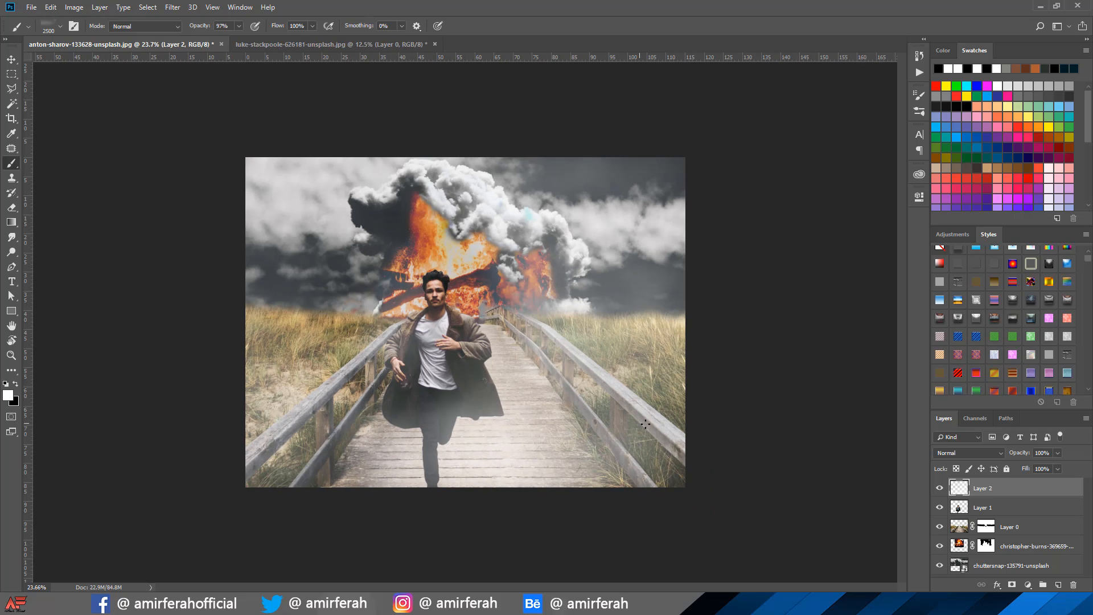
left_click_drag(1053, 461, 1052, 465)
left_click(11, 59)
scroll(630, 427, "up", 3)
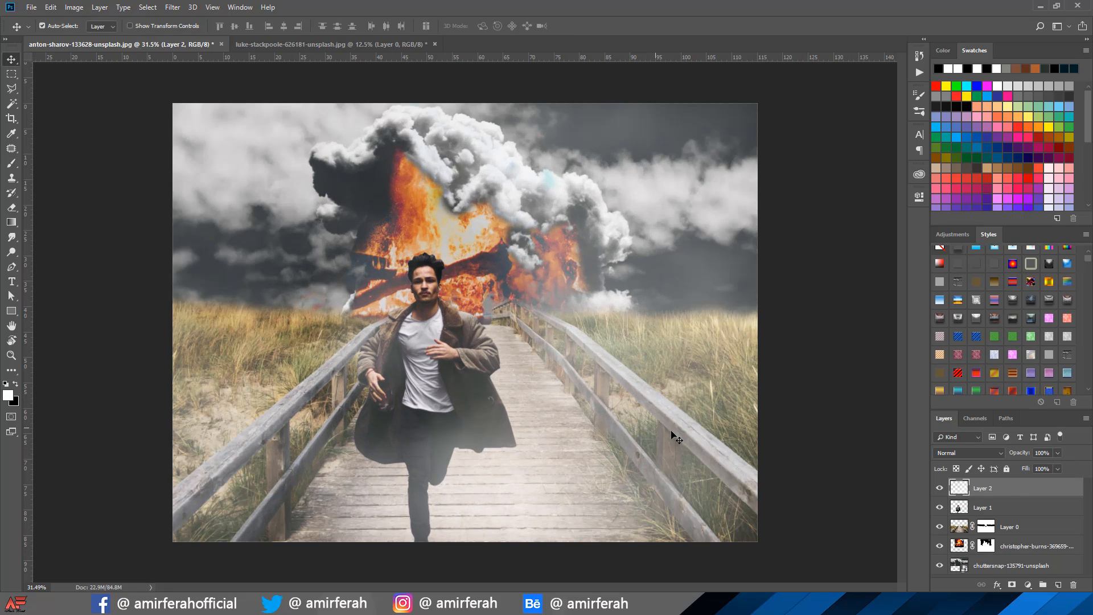
scroll(747, 454, "down", 1)
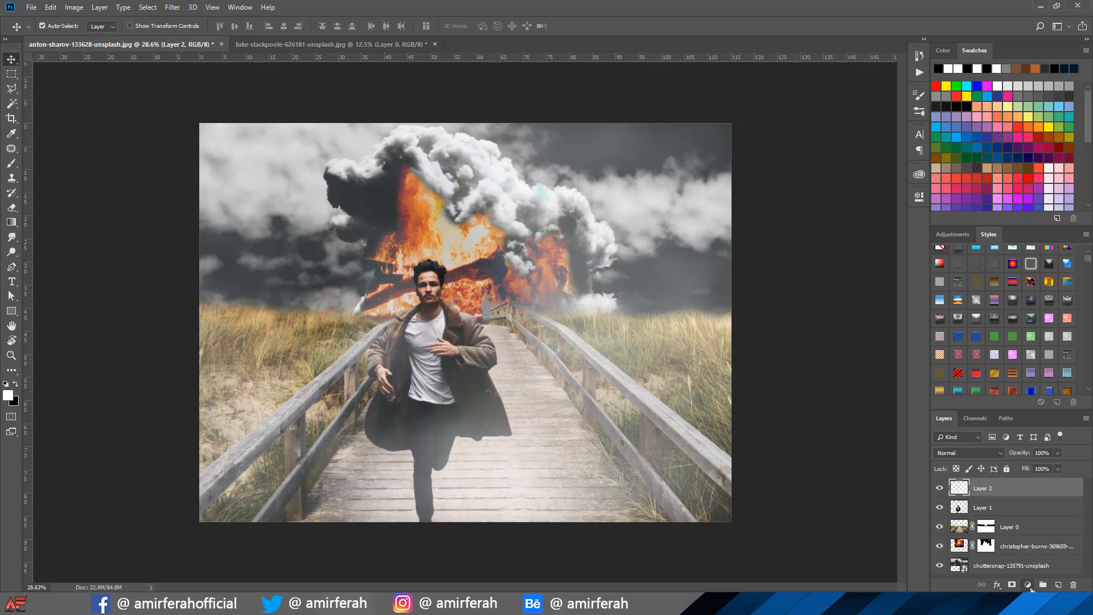
Add a Hue/Saturation adjustment layer above the fog layer, set the Master hue to +5 and raise the saturation slightly.
left_click(1029, 586)
left_click(1061, 479)
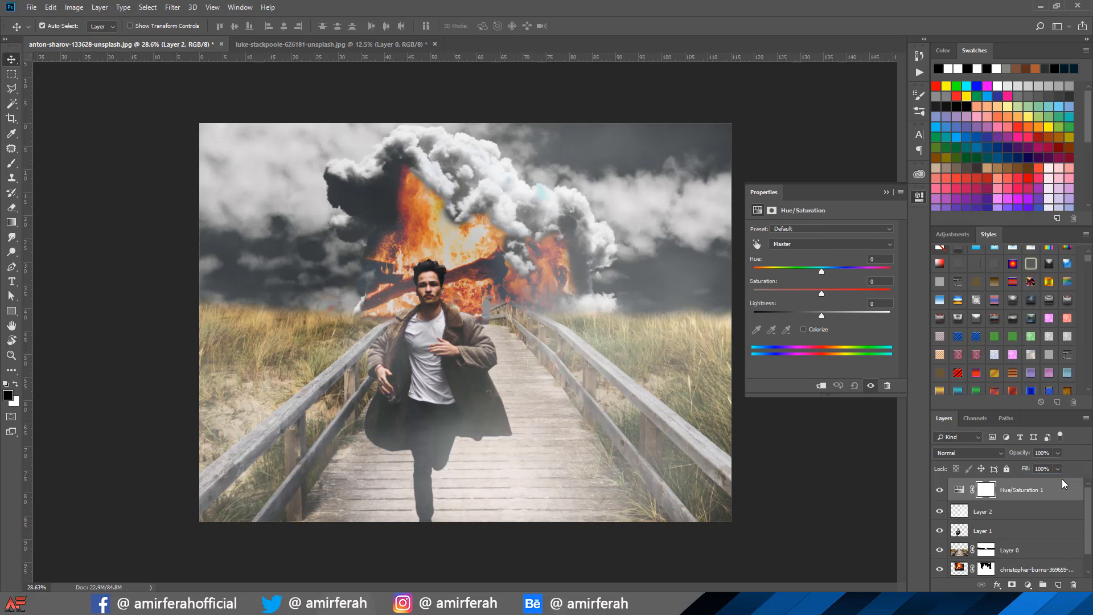
left_click(834, 244)
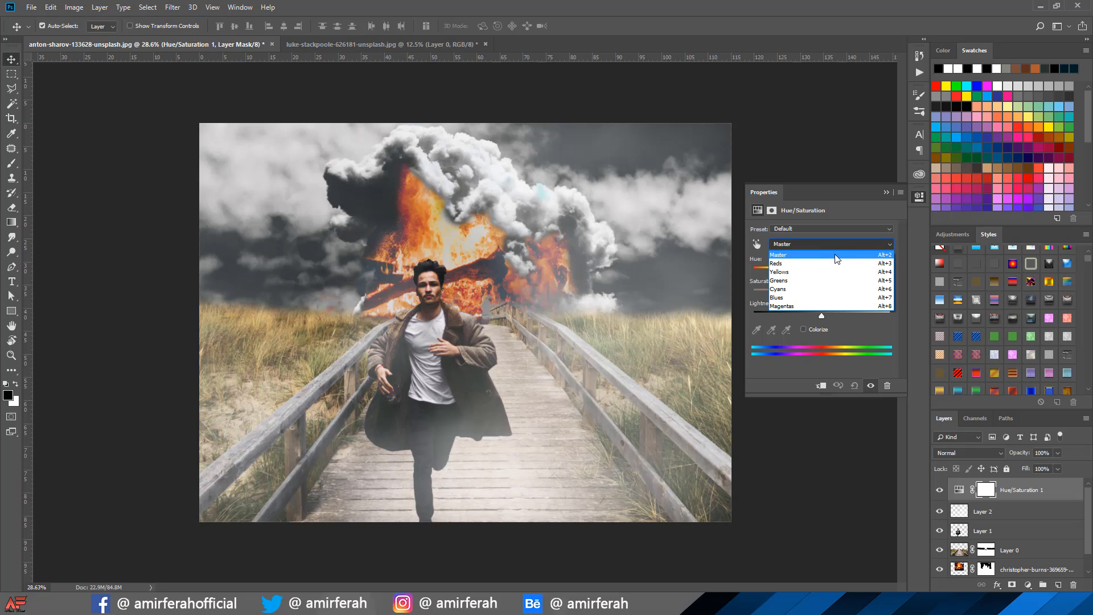
left_click(835, 255)
left_click_drag(825, 270, 831, 271)
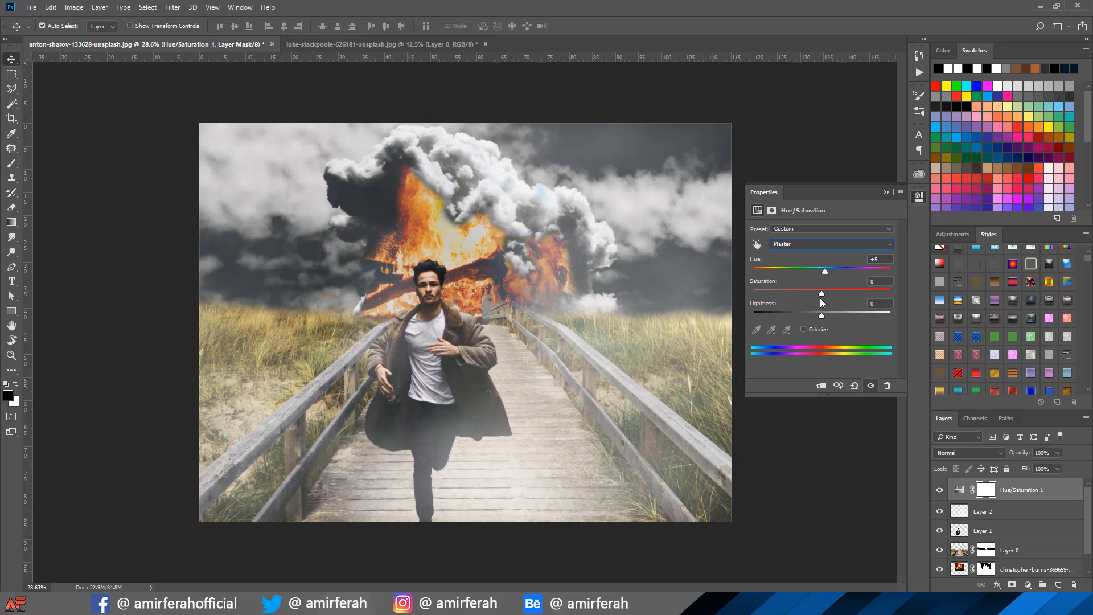
left_click_drag(821, 296, 824, 296)
left_click(886, 192)
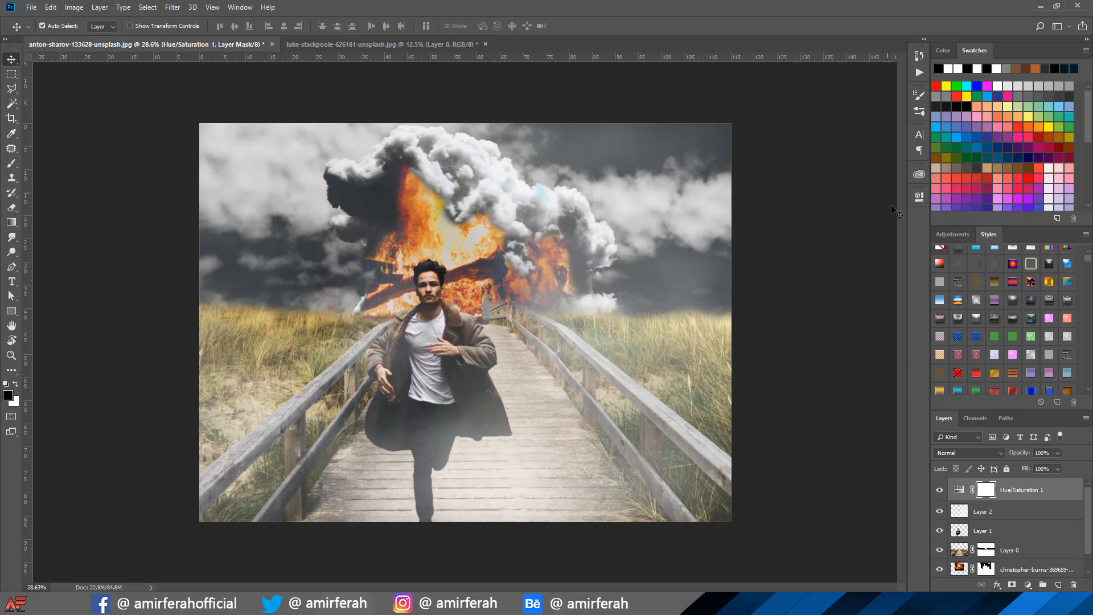
Add a Curves adjustment layer on top and pull the RGB curve slightly down in the shadows and highlights to darken the image.
left_click(1027, 585)
left_click(1039, 438)
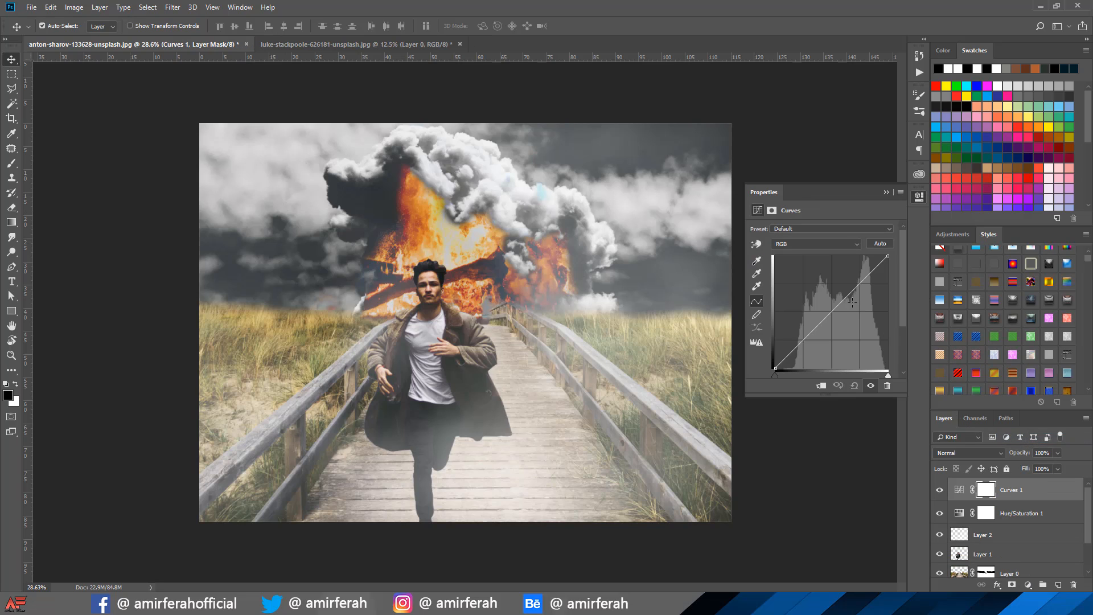
left_click_drag(803, 340, 806, 344)
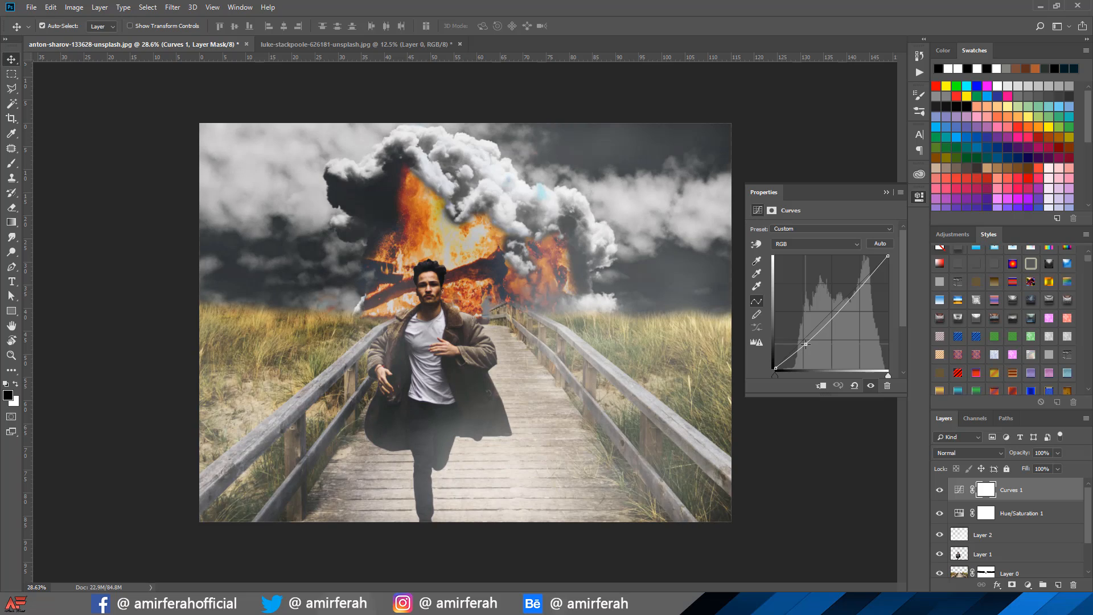
mouse_move(847, 299)
left_mouse_down()
mouse_move(845, 290)
mouse_move(855, 300)
left_mouse_up()
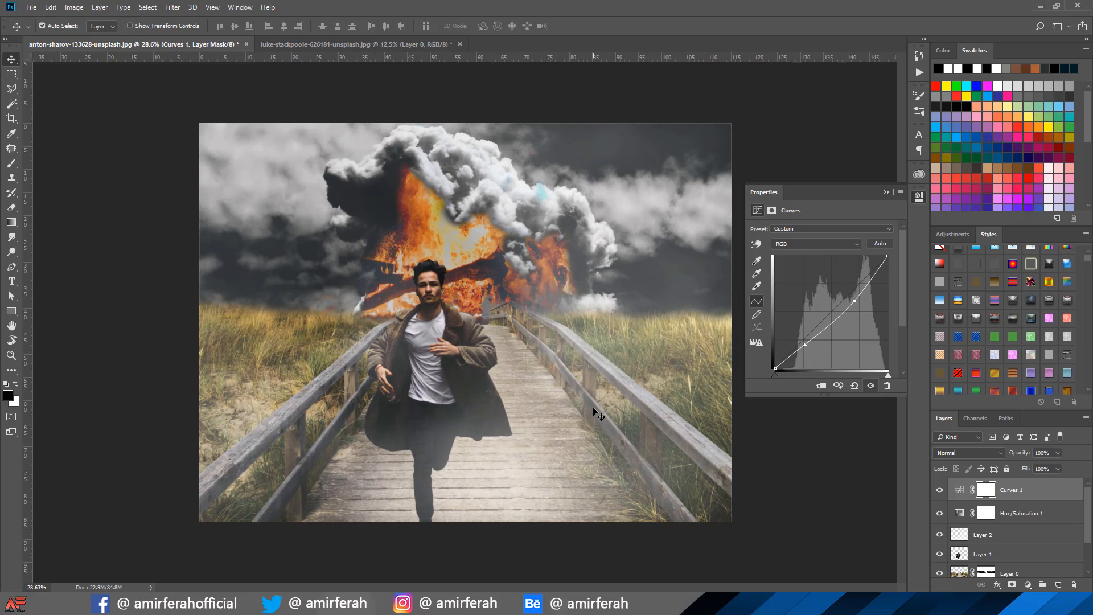
left_click(886, 194)
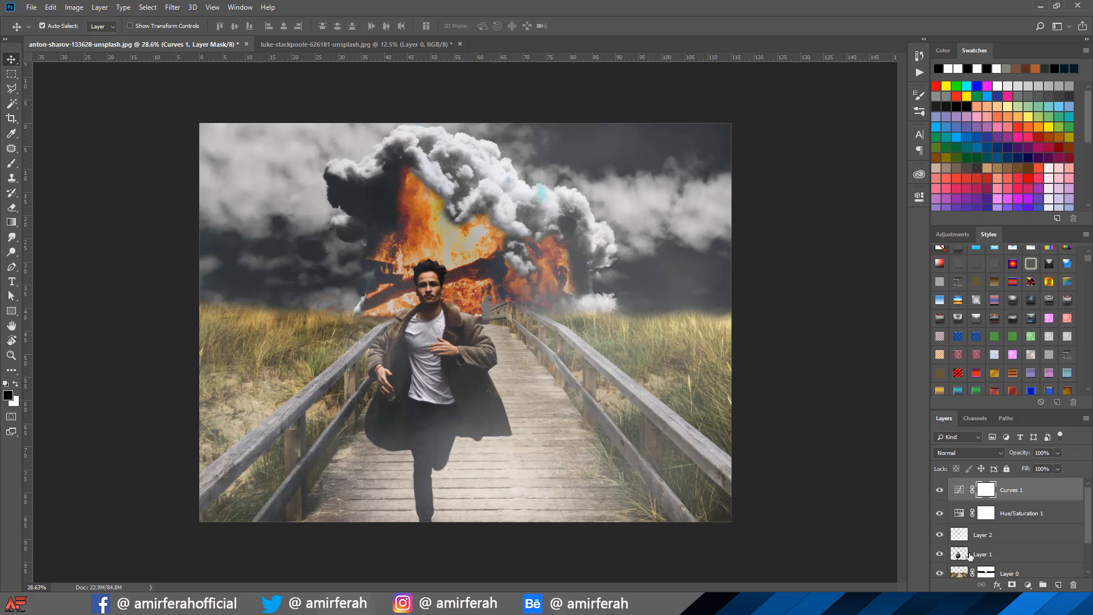
scroll(969, 555, "down", 1)
scroll(969, 555, "up", 1)
scroll(788, 447, "up", 1)
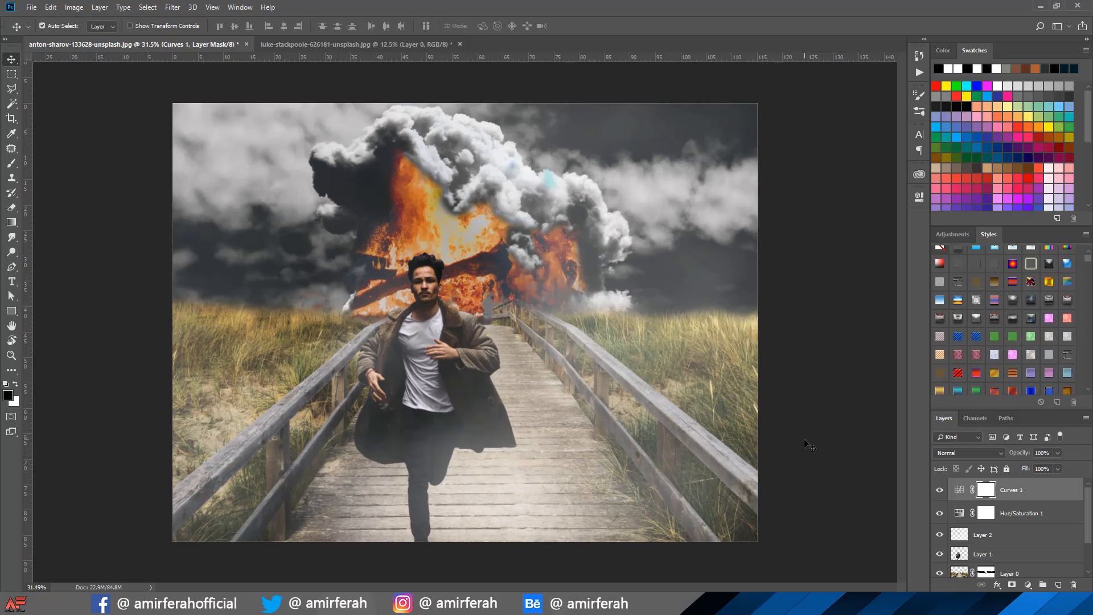